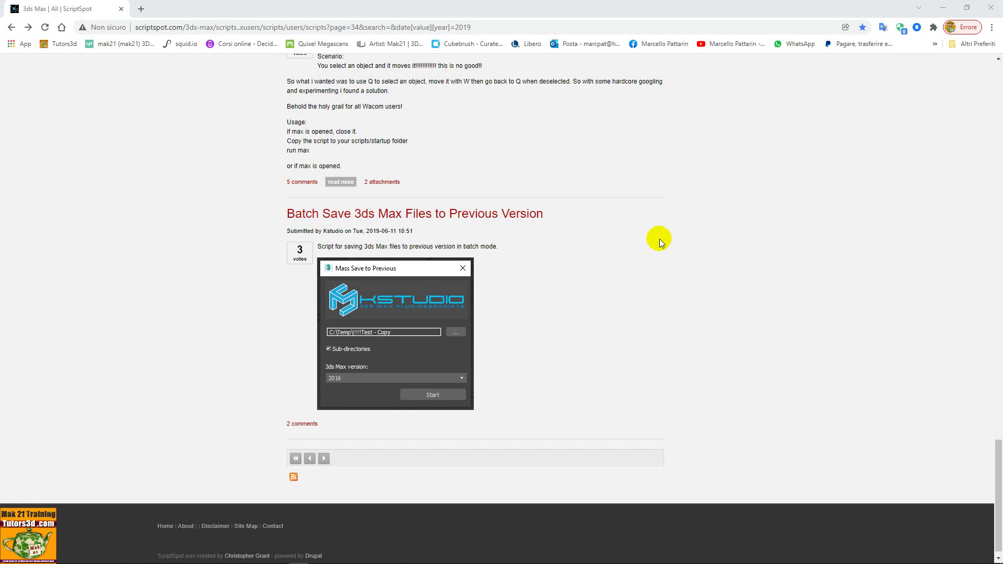
- Open the 'Batch Save 3ds Max Files to Previous Version' entry from the ScriptSpot listing
left_click(511, 220)
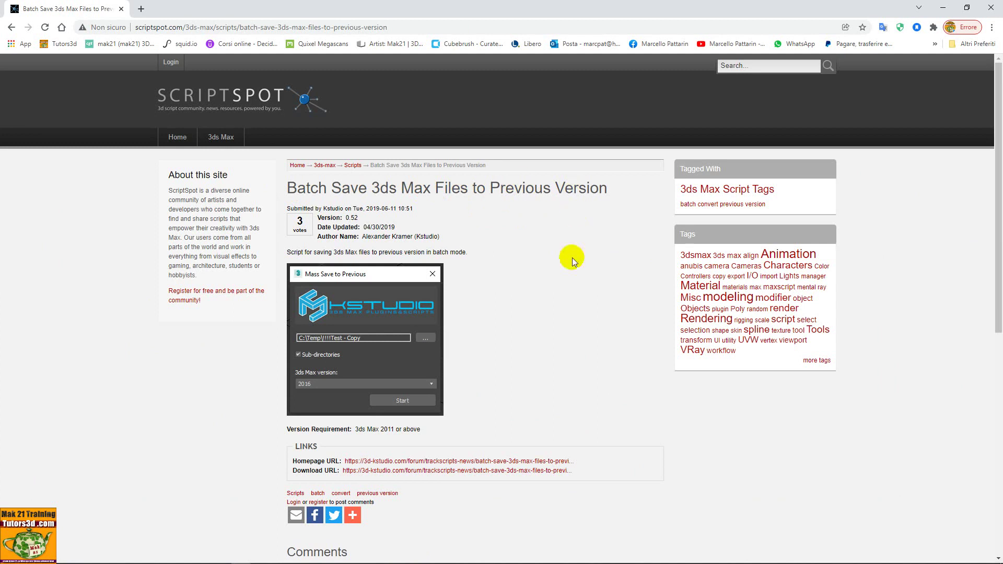
- Follow the ScriptSpot Download URL to the script's 3D-Kstudio forum post
left_click(514, 472)
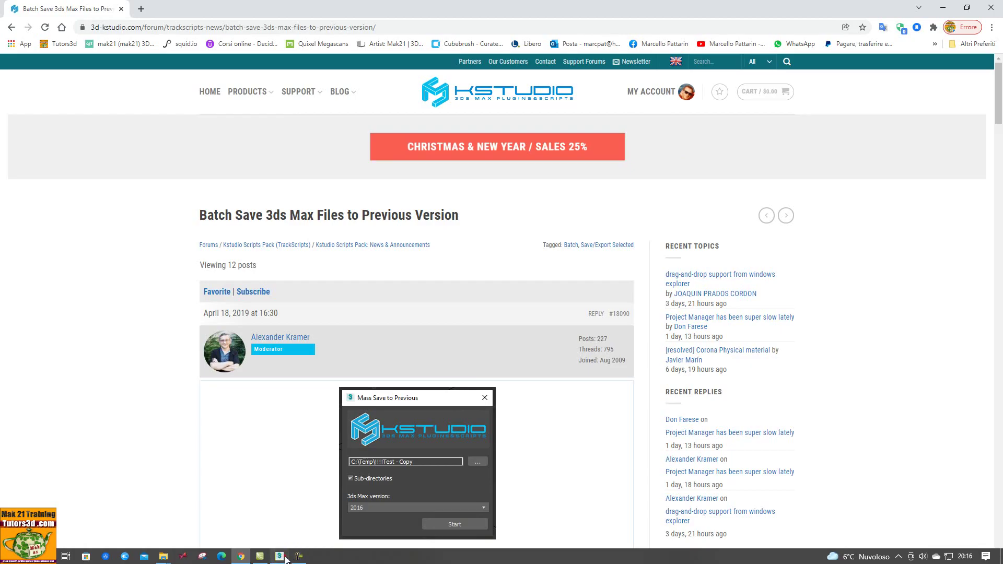
left_click(295, 557)
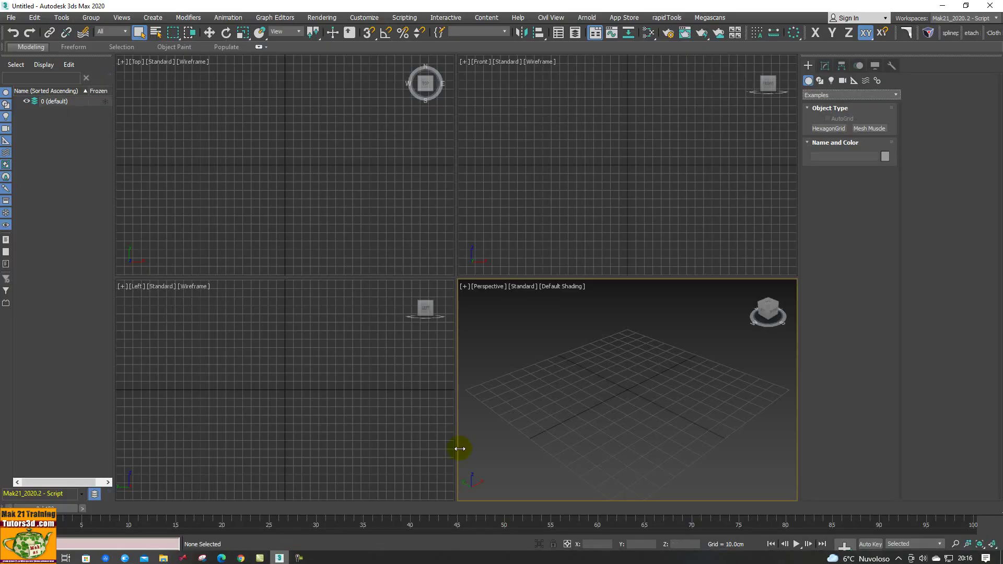
- Browse the Sweep Profile library to the Casings-A-part-3 profiles, then close it
left_click(908, 37)
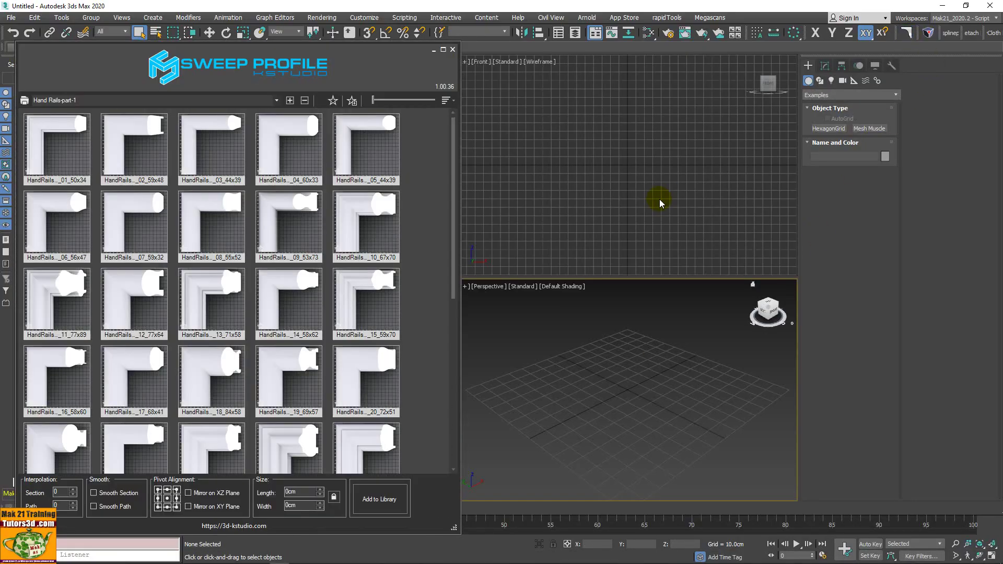
left_click(277, 101)
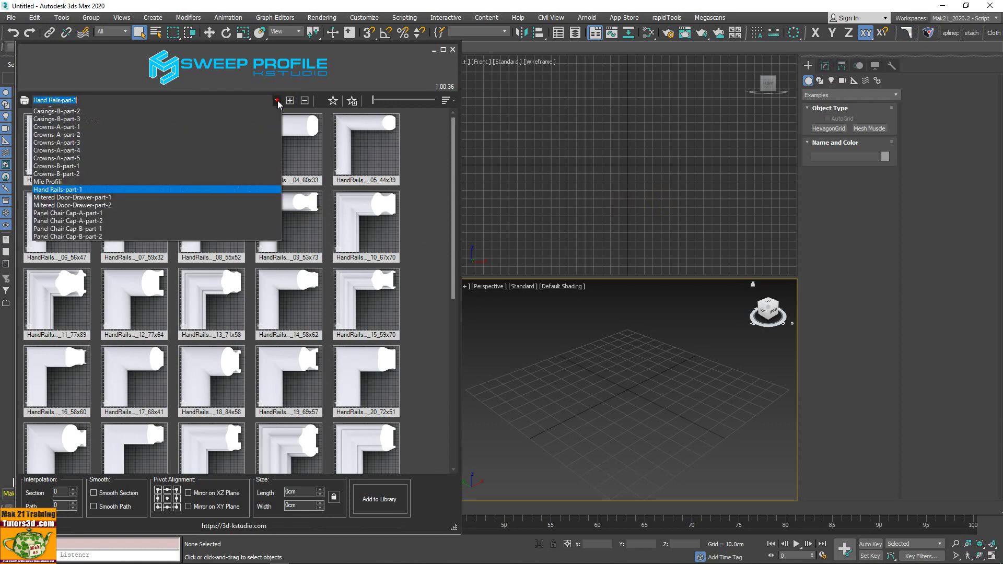
left_click(180, 189)
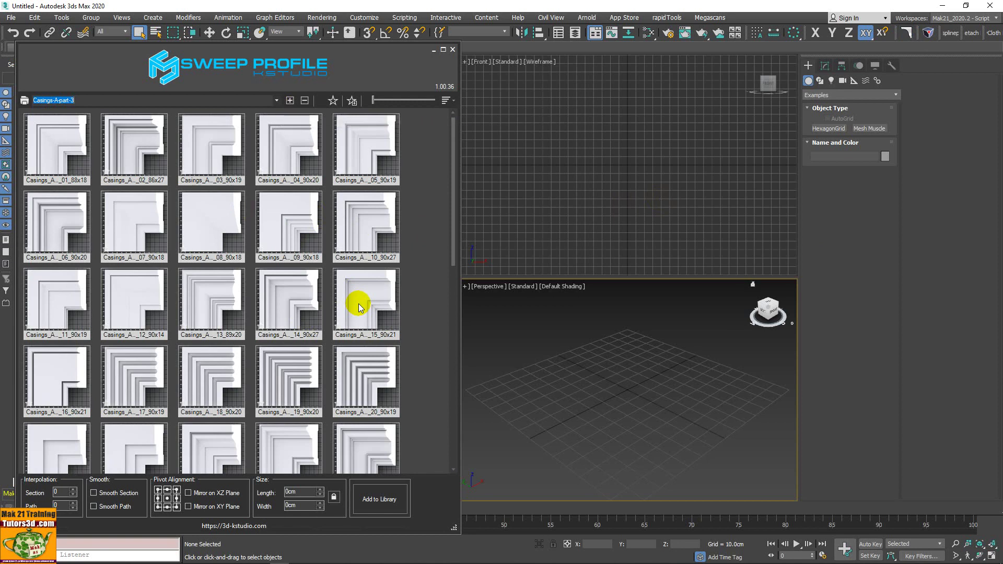
left_click(452, 49)
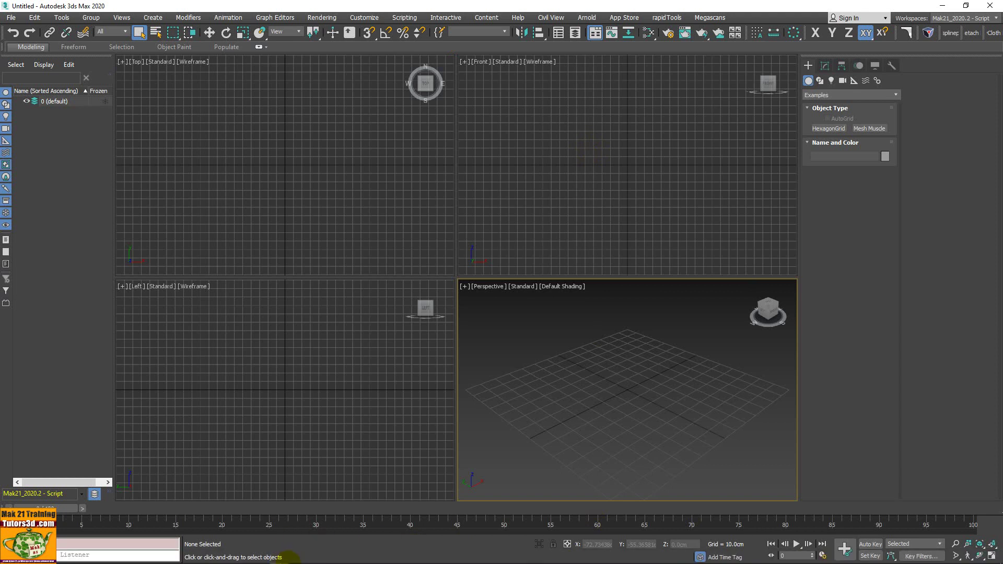
- Open the raw SaveToPrevious.ms script from the forum post's 'How to run' Download link
left_click(241, 558)
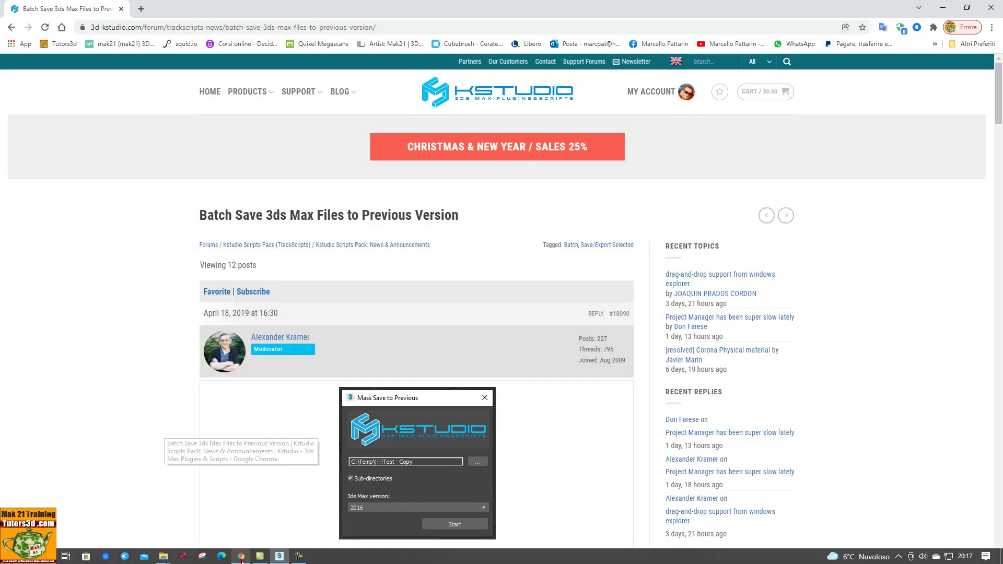
scroll(289, 364, "down", 2)
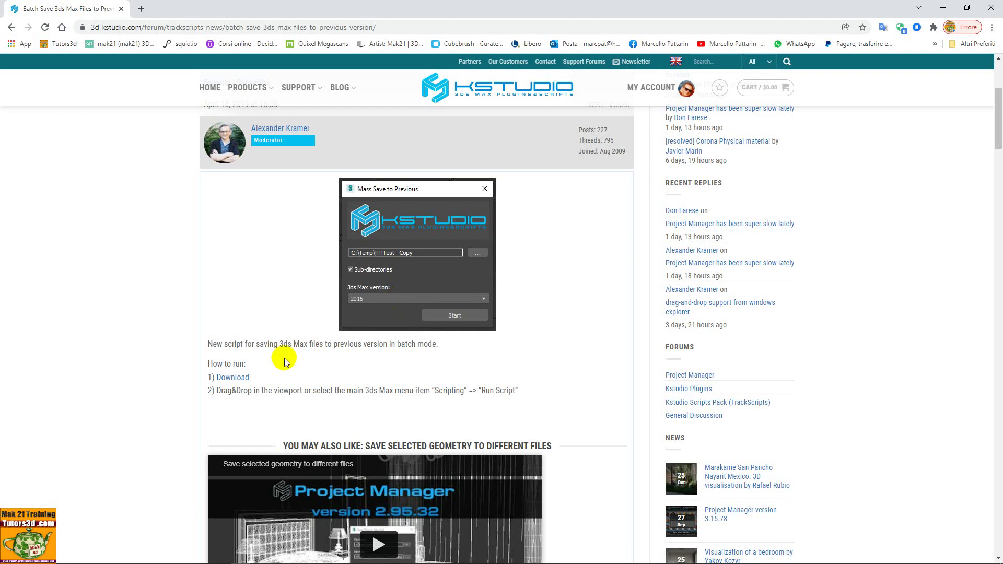
left_click(233, 377)
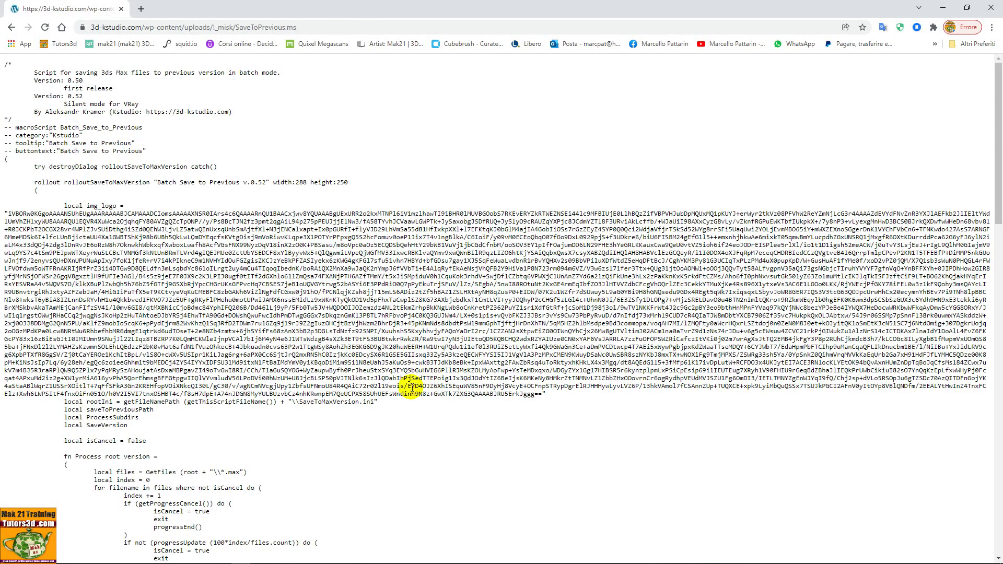
- Select all of the SaveToPrevious.ms source text and copy it with Copia
mouse_move(6, 63)
left_mouse_down()
mouse_move(202, 348)
mouse_move(340, 481)
mouse_move(368, 386)
mouse_move(359, 452)
mouse_move(369, 512)
mouse_move(356, 557)
left_mouse_up()
scroll(503, 434, "up", 5)
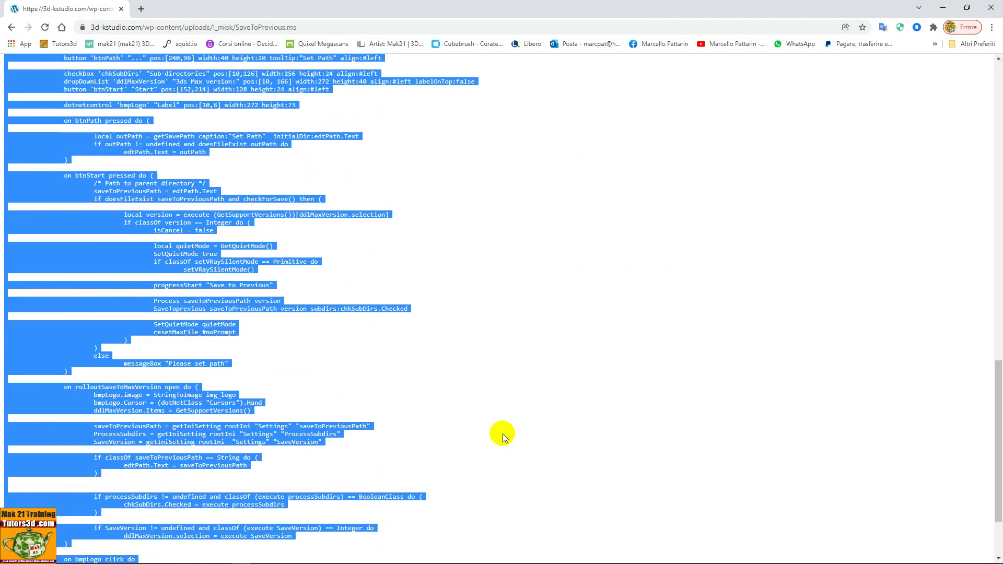
scroll(503, 433, "up", 5)
scroll(504, 434, "up", 5)
scroll(503, 434, "up", 5)
scroll(503, 433, "up", 3)
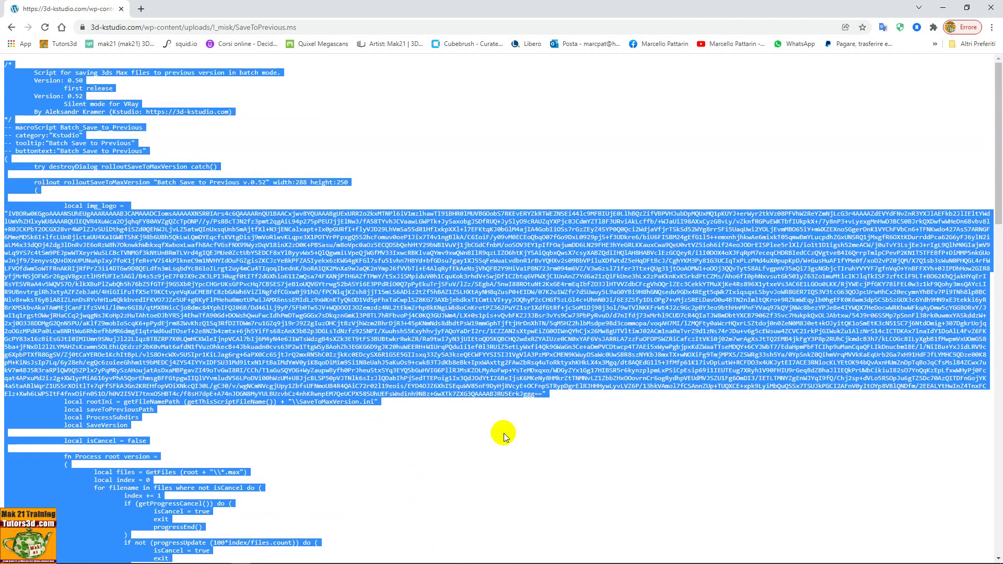
scroll(504, 434, "down", 5)
scroll(503, 433, "down", 5)
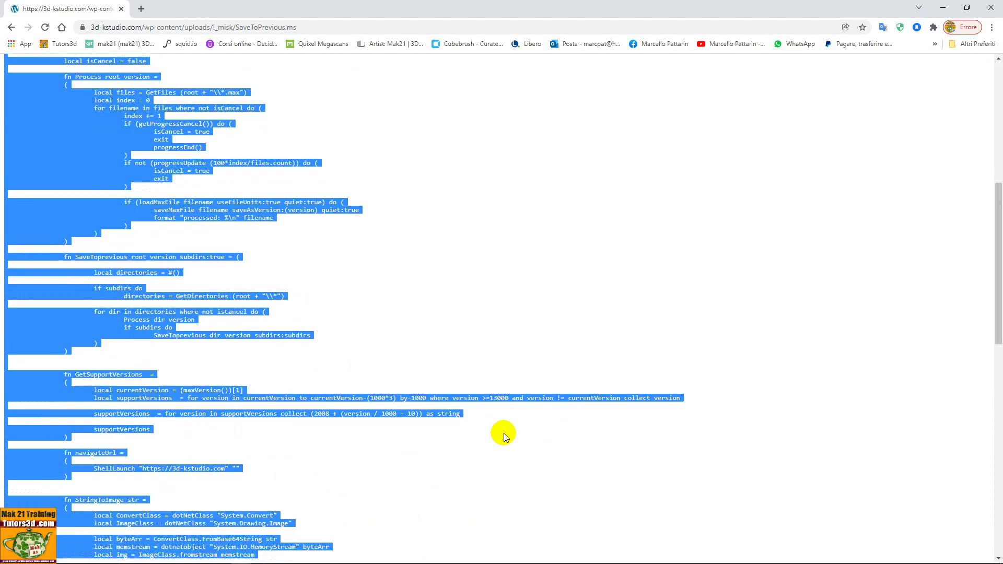
scroll(503, 434, "down", 5)
scroll(503, 433, "down", 5)
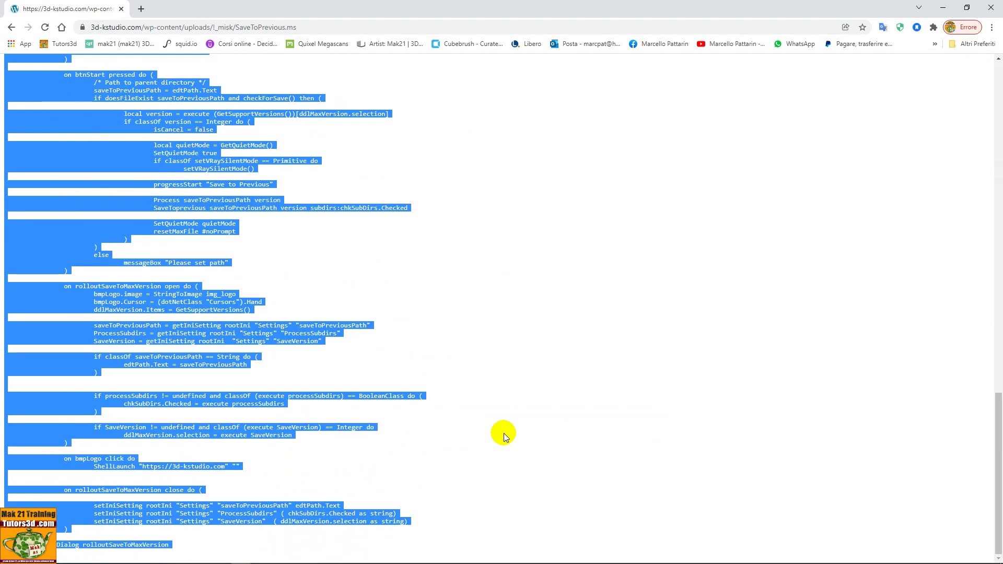
right_click(206, 166)
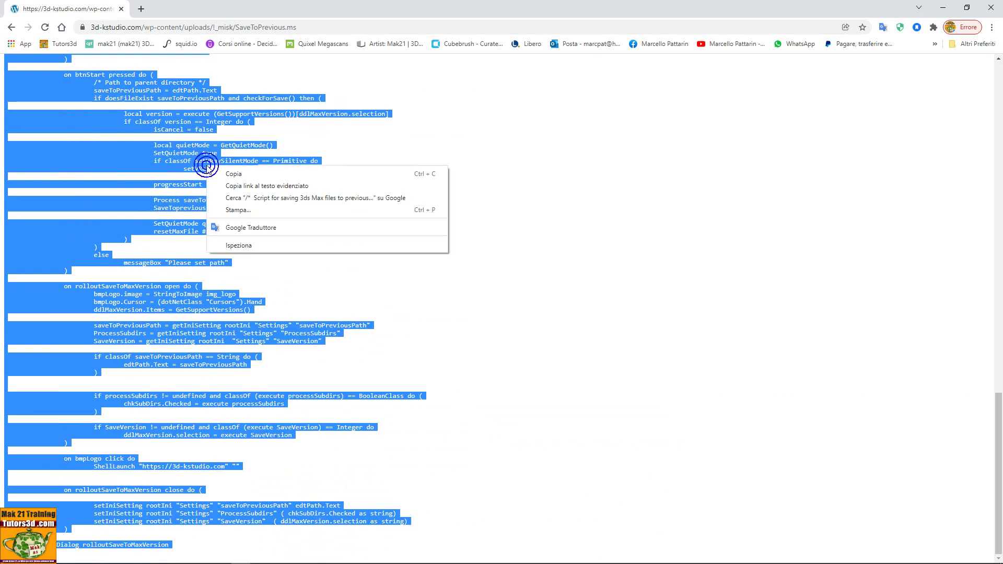
left_click(253, 174)
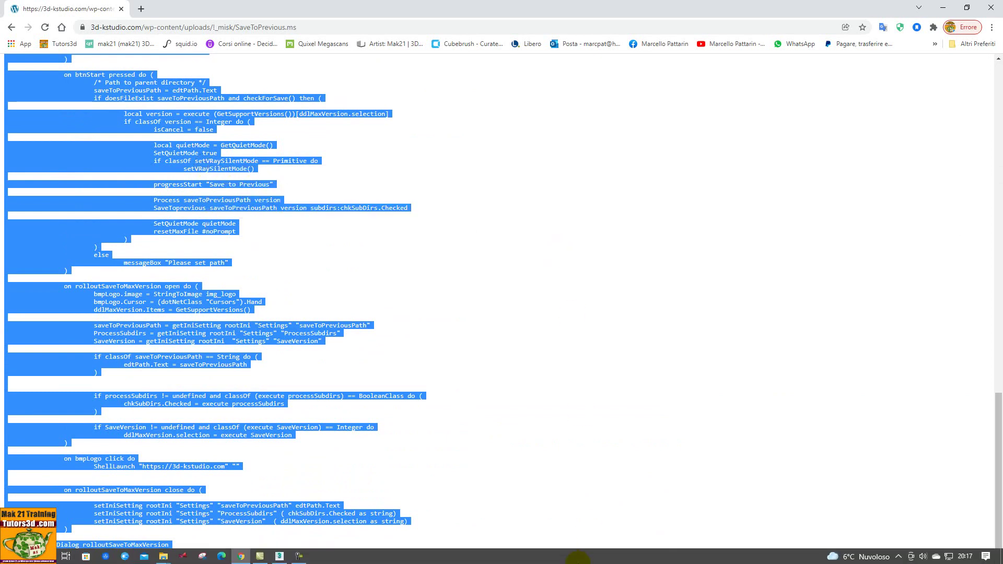
- Paste the copied code into a new MAXScript editor script and start Save As
left_click(300, 555)
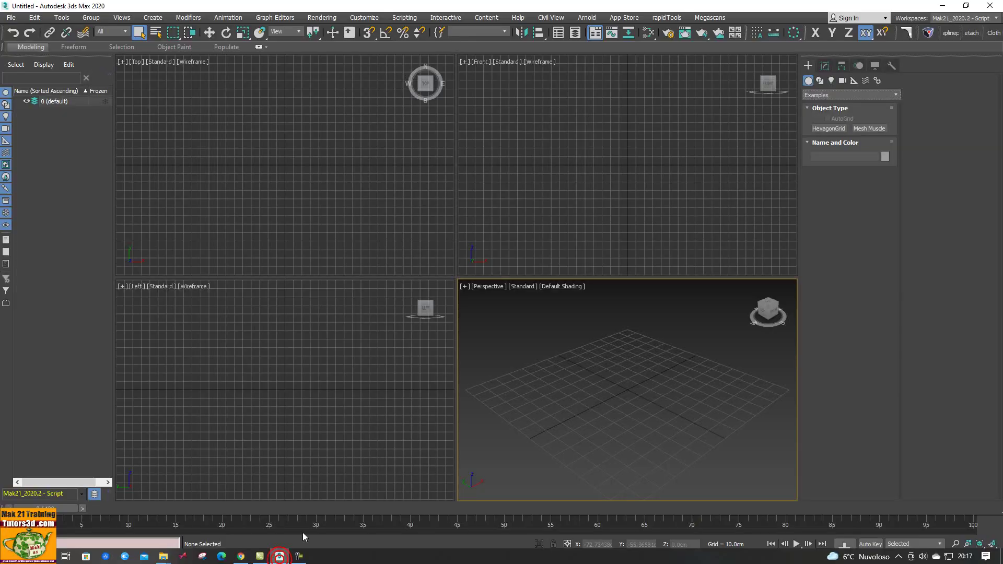
left_click(418, 19)
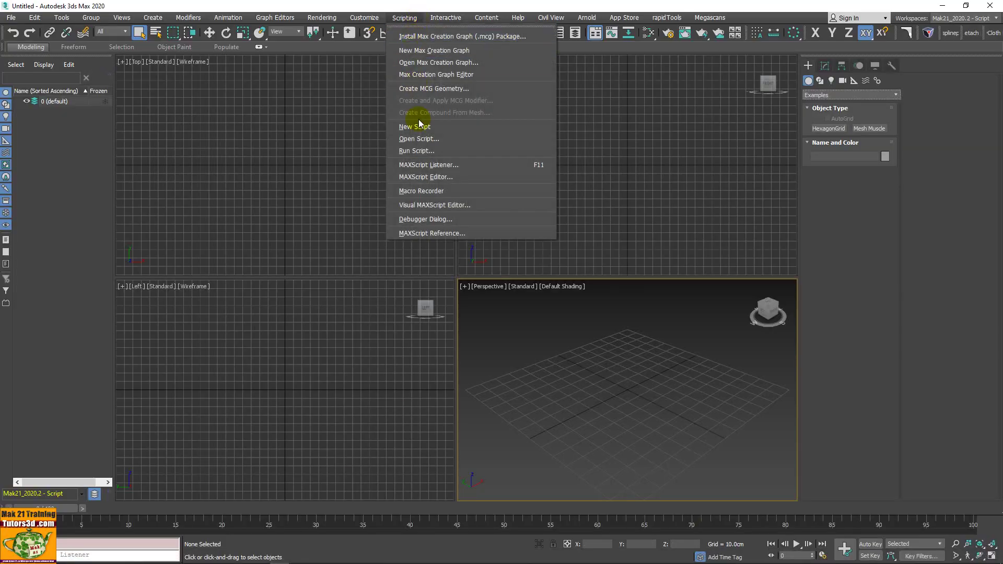
left_click(418, 127)
right_click(294, 139)
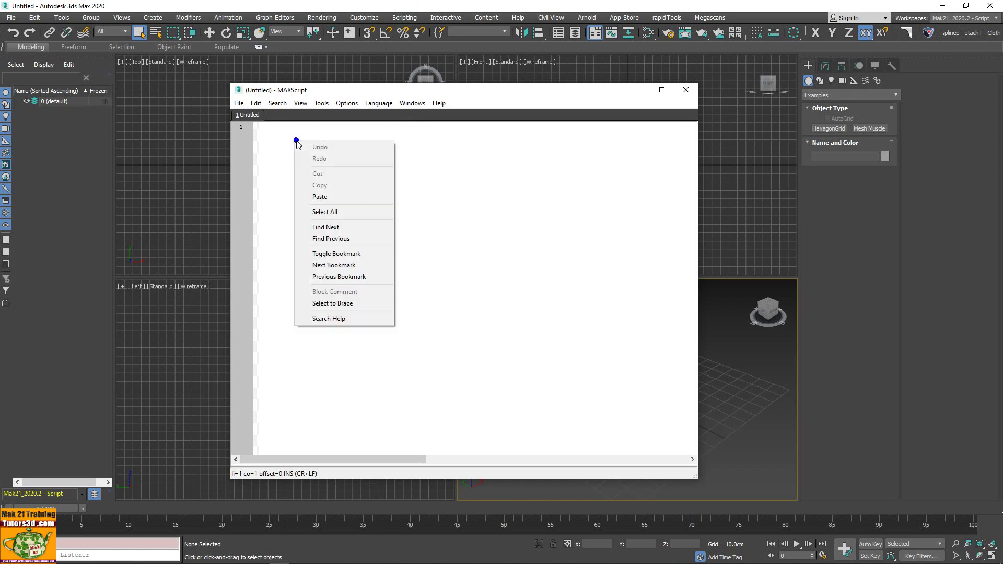
left_click(324, 199)
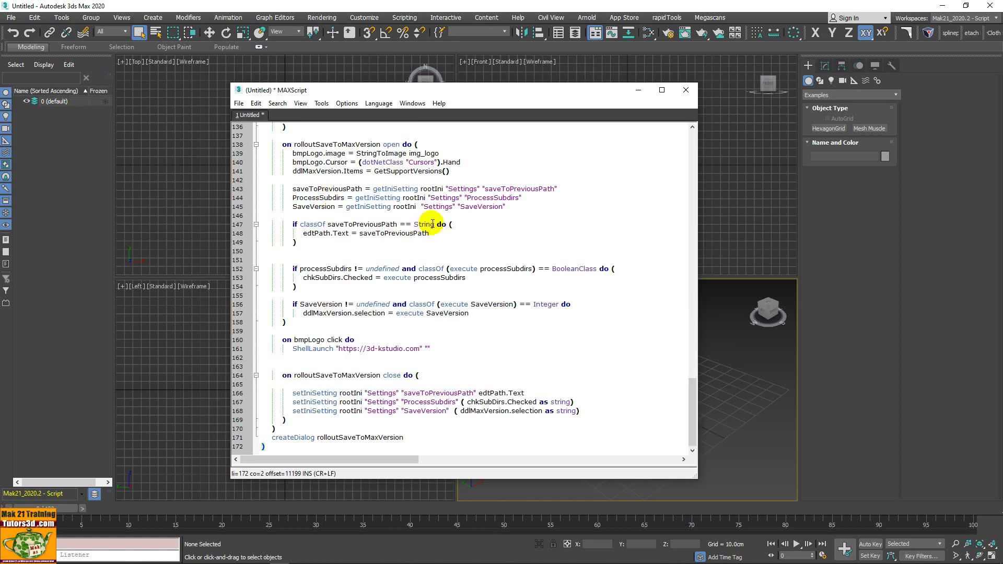
left_click_drag(694, 393, 693, 146)
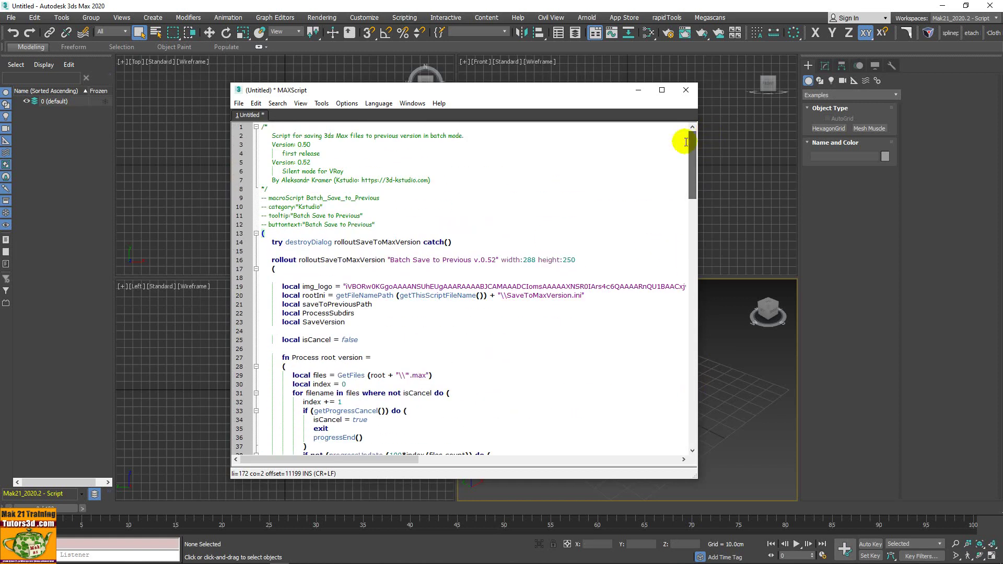
left_click(238, 103)
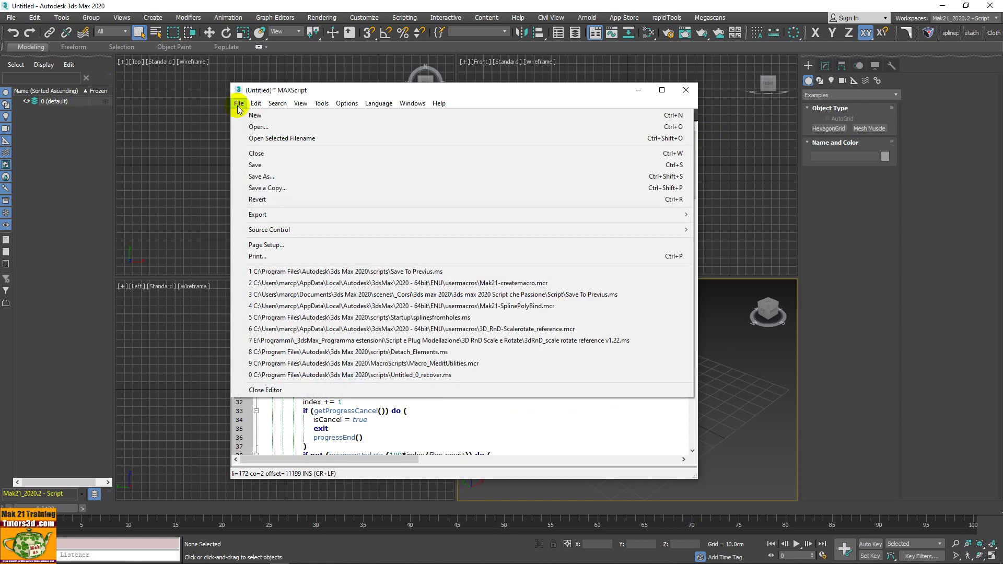
left_click(267, 176)
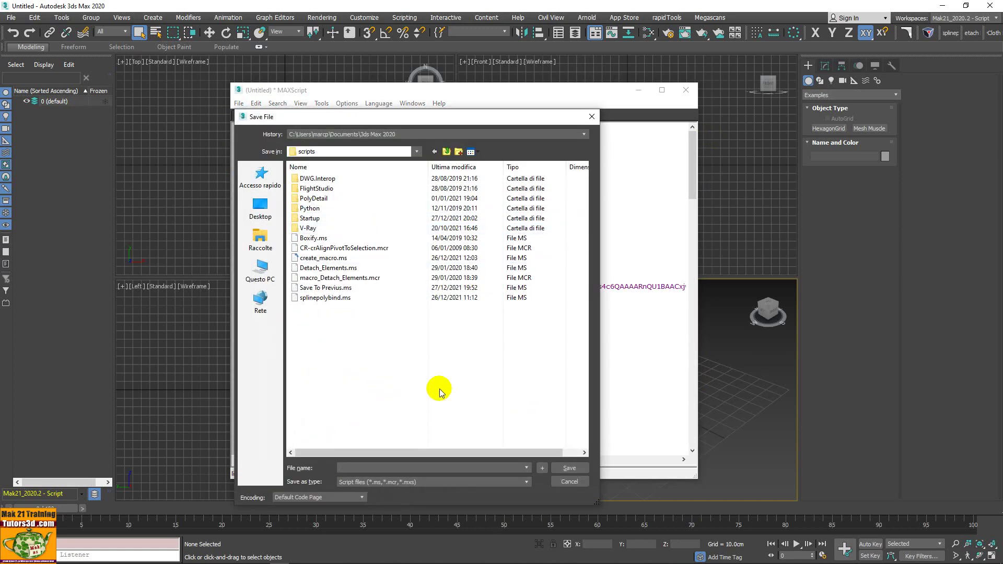
- Confirm Save To Previus.ms already exists in the scripts folder, then cancel the save
left_click(311, 290)
mouse_move(471, 116)
left_mouse_down()
mouse_move(374, 104)
mouse_move(292, 78)
left_mouse_up()
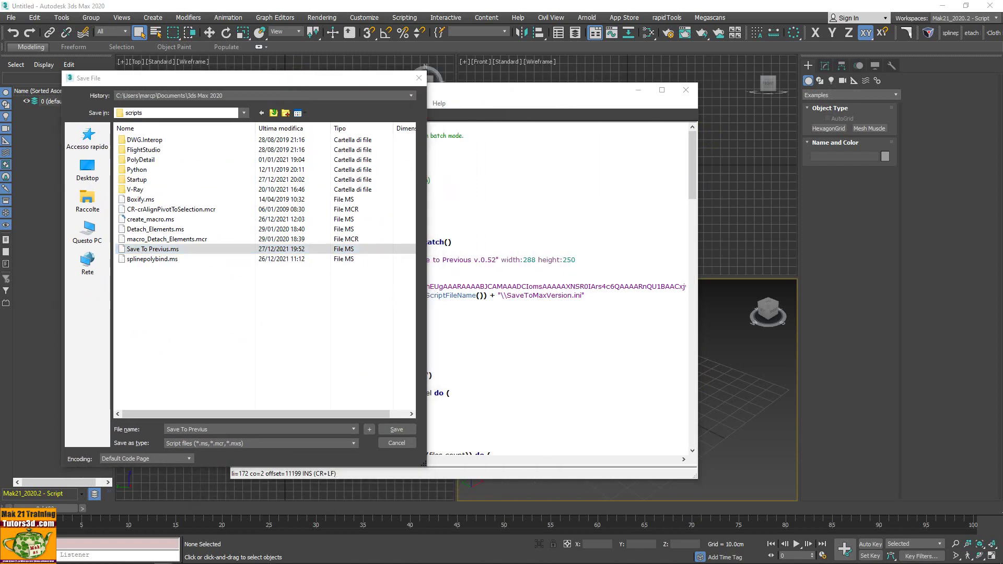
left_click_drag(1002, 104, 653, 36)
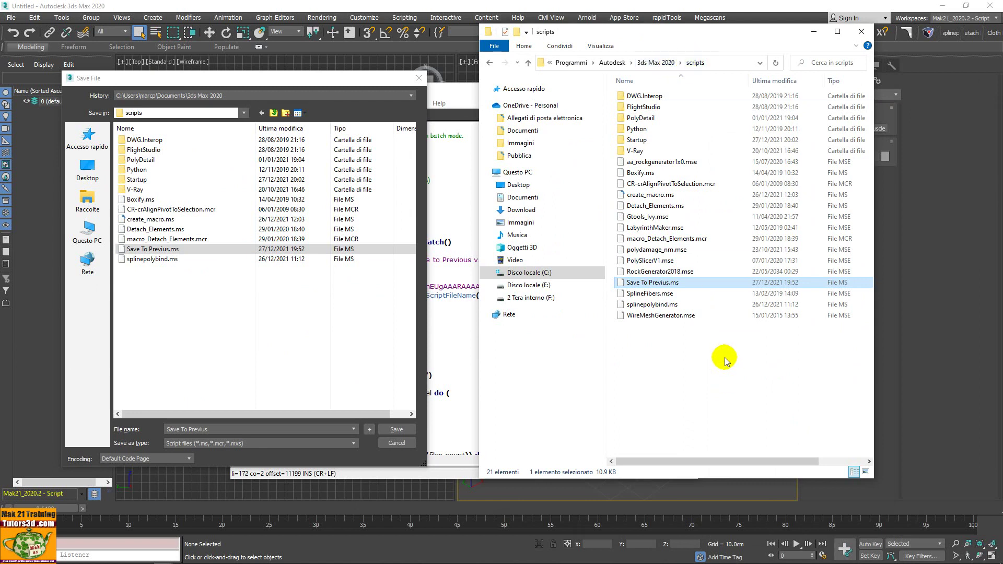
left_click(152, 252)
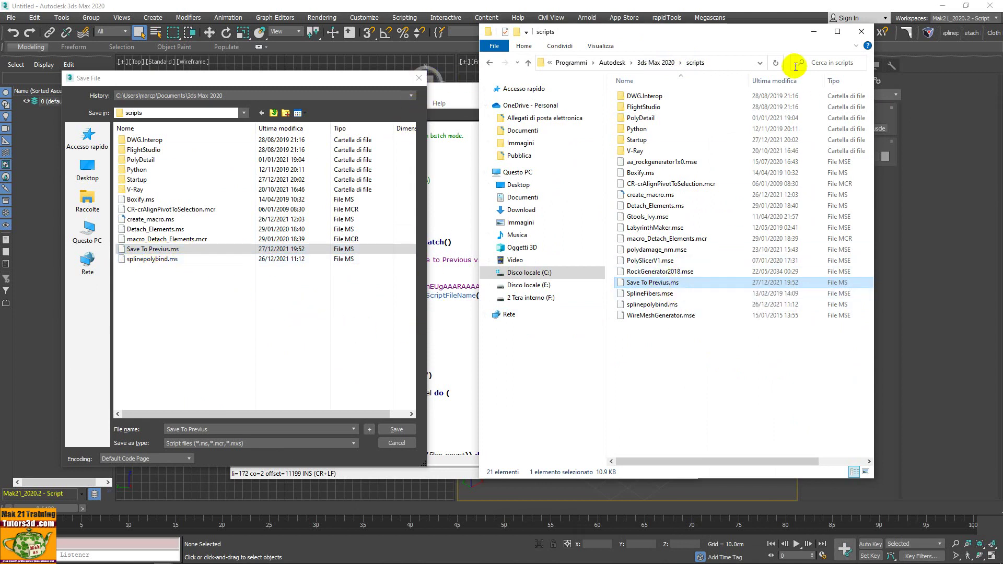
left_click(861, 31)
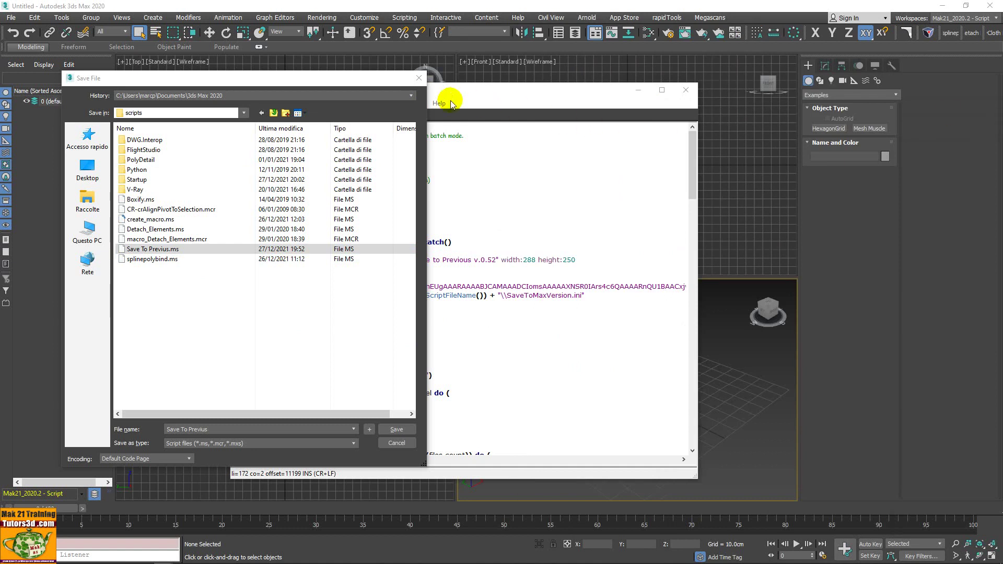
left_click(418, 78)
right_click(251, 115)
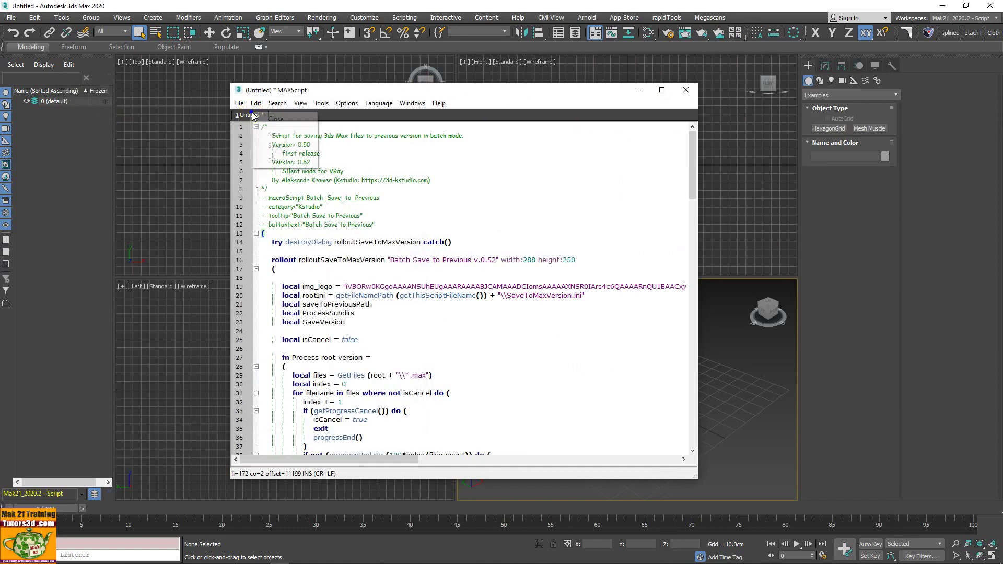
- Discard the untitled script unsaved, open Save To Previus.ms, and widen the editor
left_click(266, 121)
left_click(513, 294)
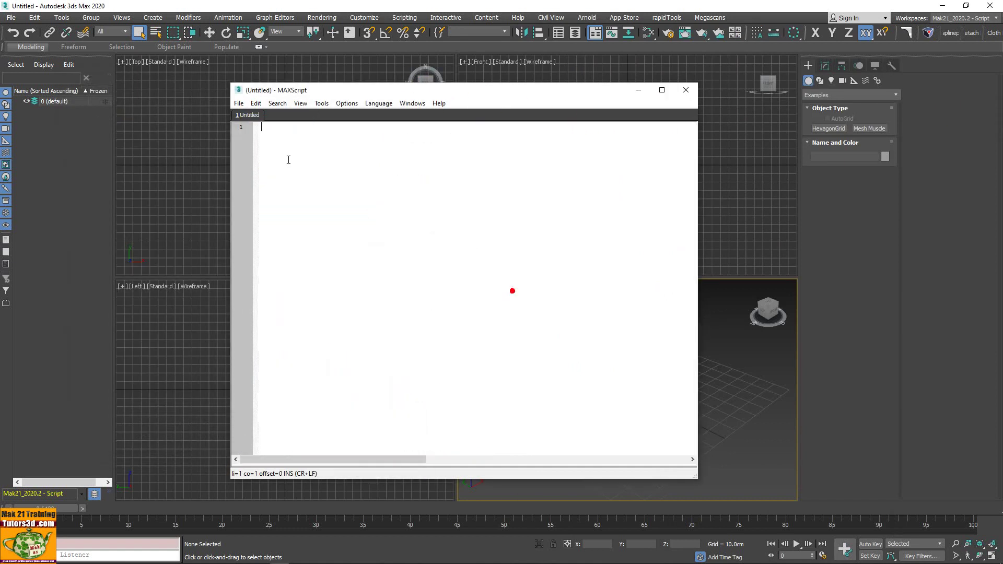
left_click(238, 103)
left_click(258, 127)
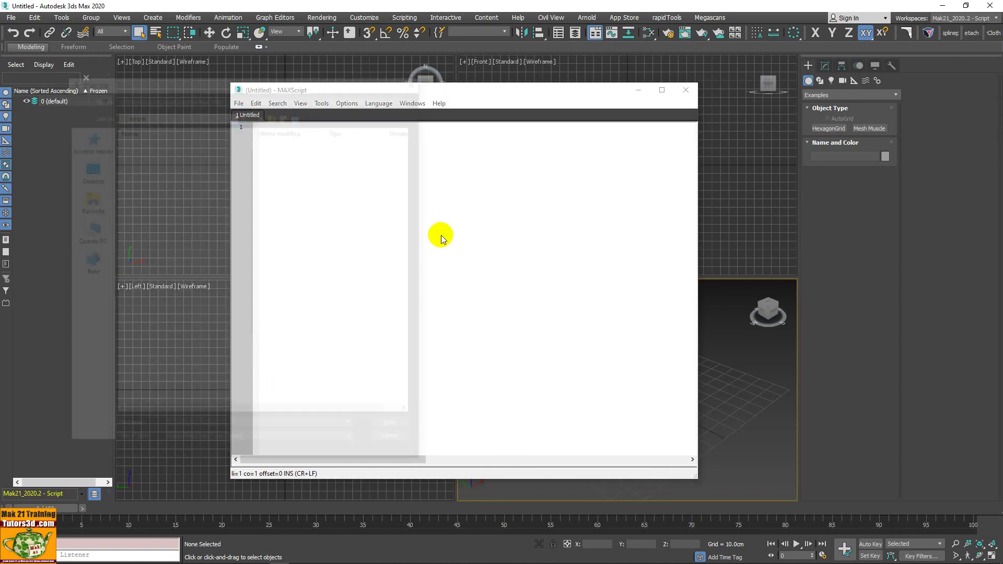
left_click(161, 248)
left_click(382, 431)
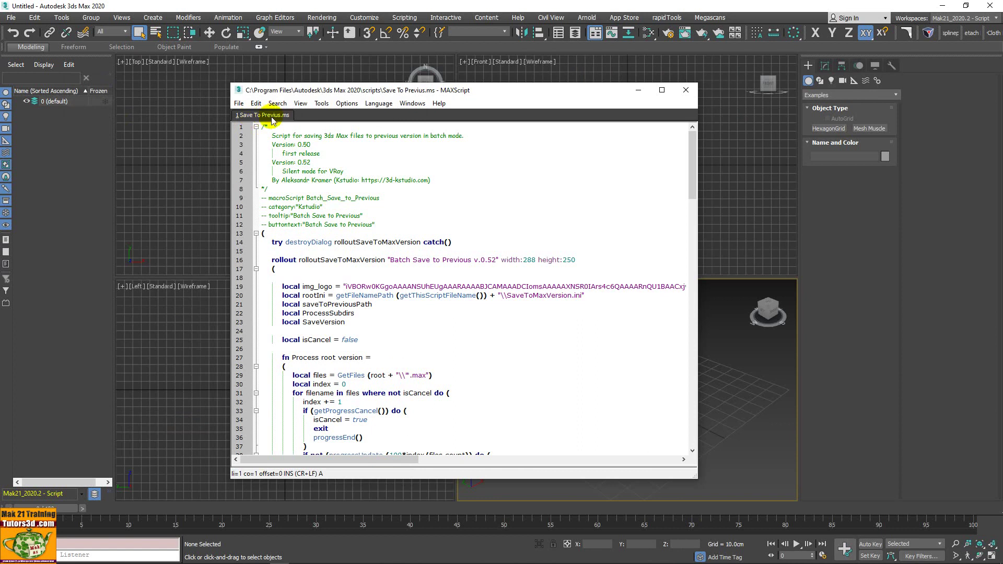
left_click_drag(698, 238, 704, 237)
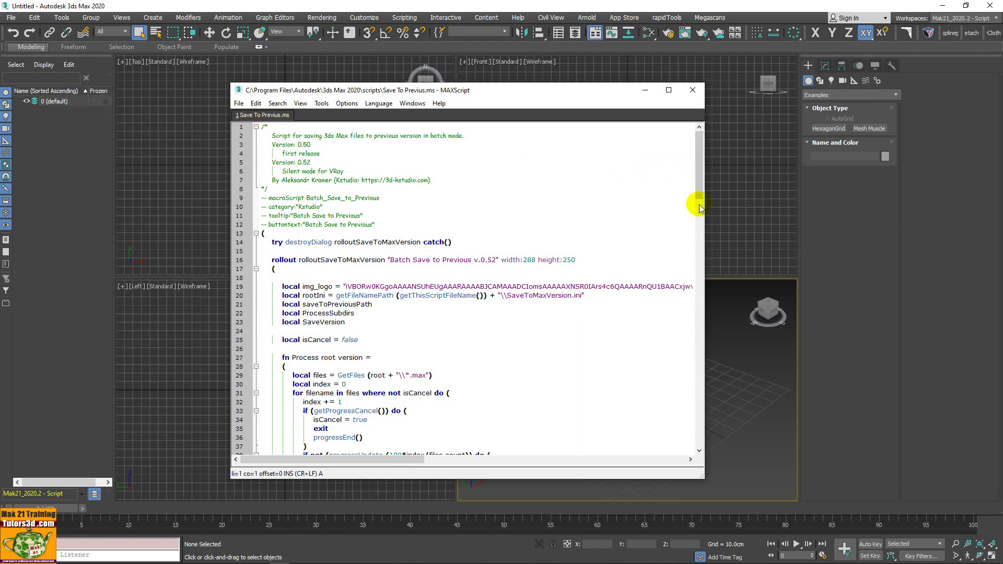
left_click_drag(699, 194, 726, 137)
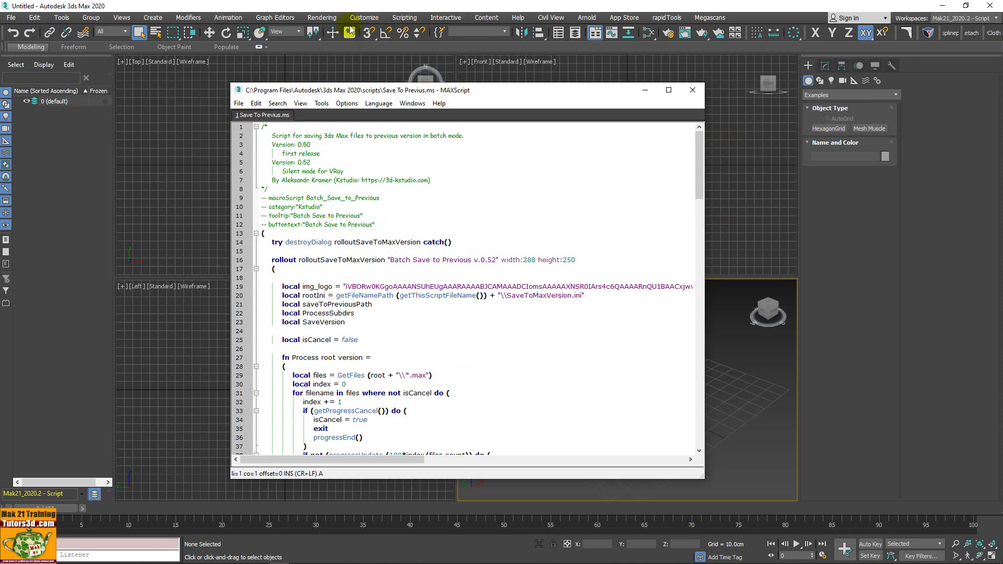
- Run Save To Previus.ms to check its Batch Save dialog, then close the dialog
left_click(398, 17)
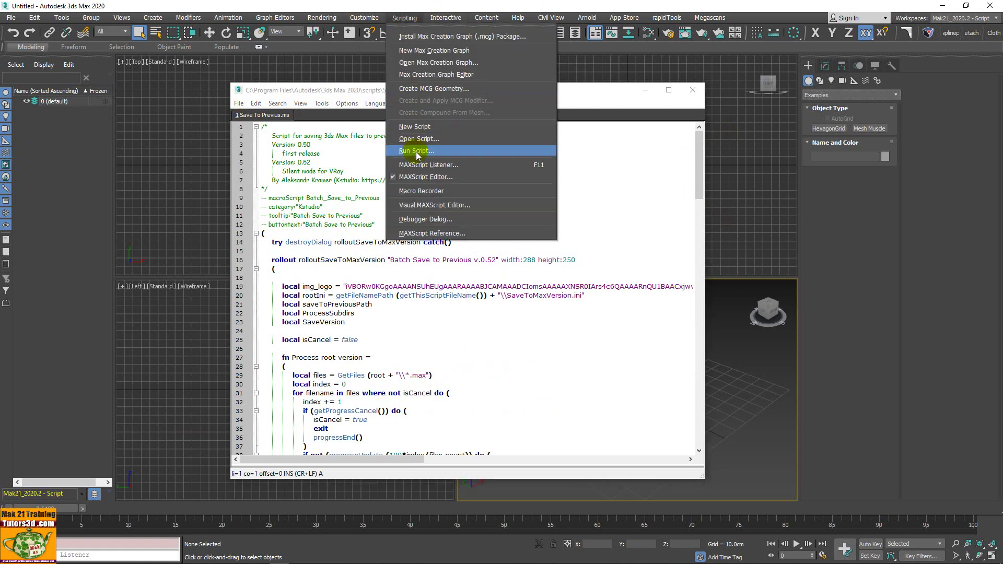
left_click(416, 151)
left_click(102, 233)
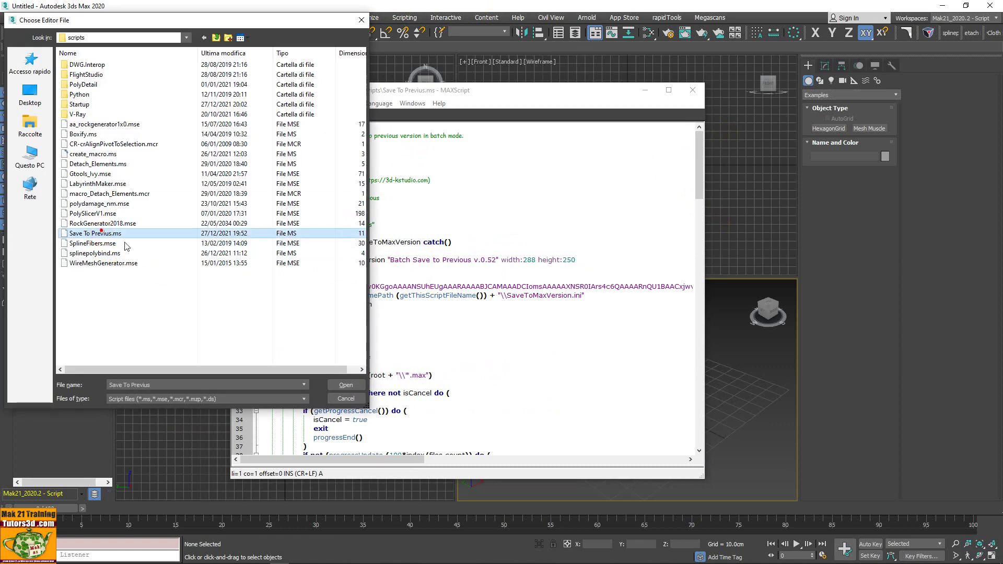
left_click(346, 385)
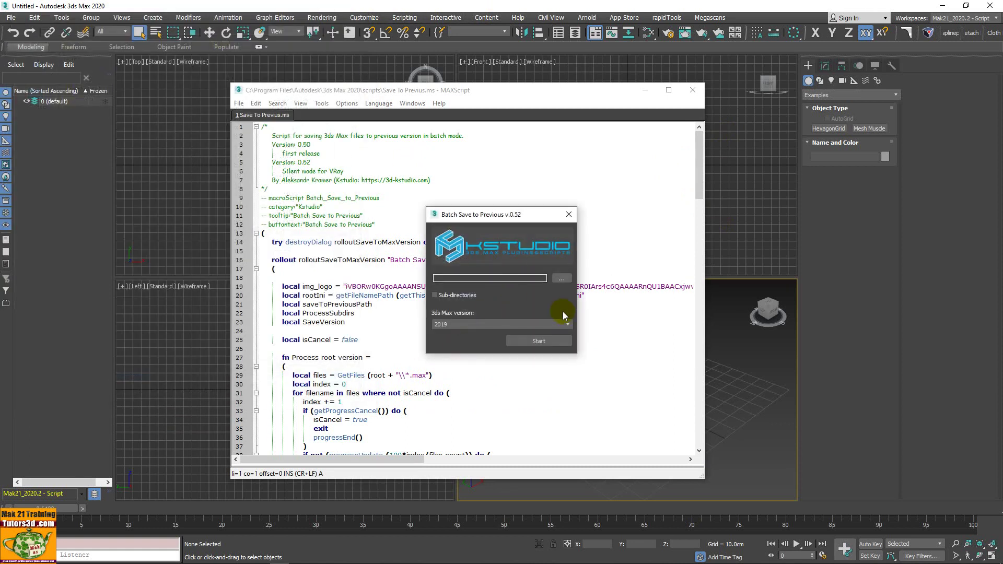
left_click(569, 214)
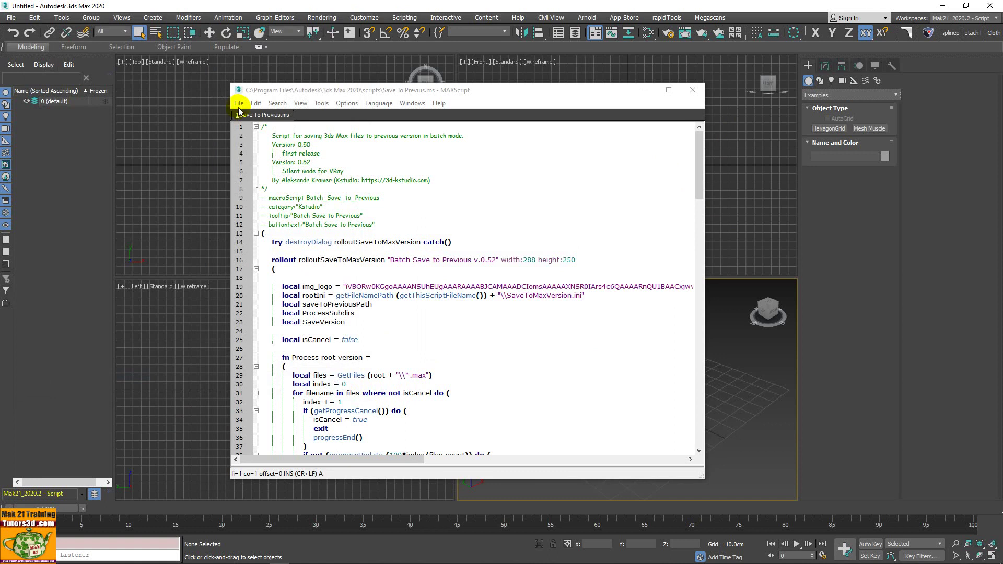
- Bring up the MAXScript editor's File menu to close the script
left_click(239, 108)
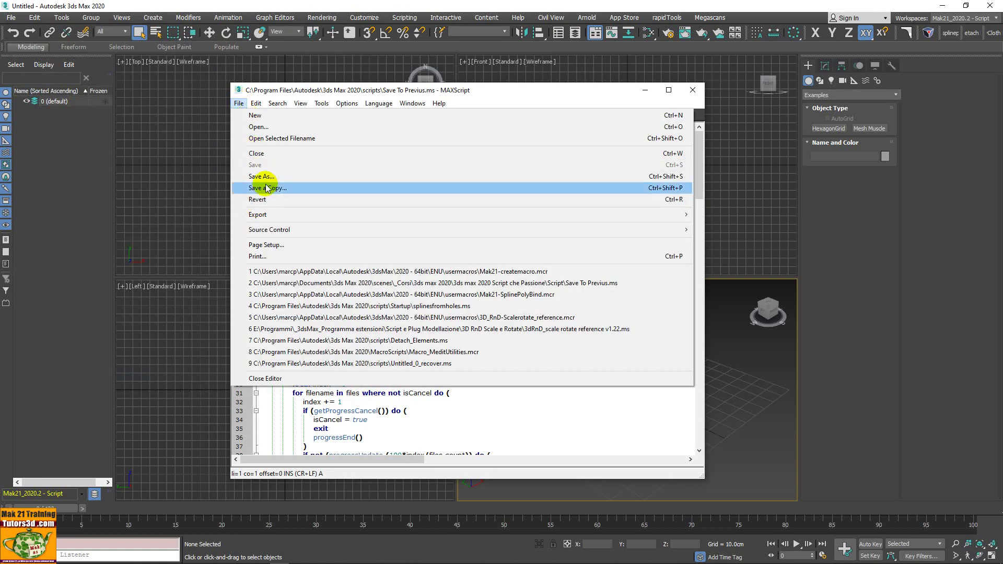
left_click(561, 92)
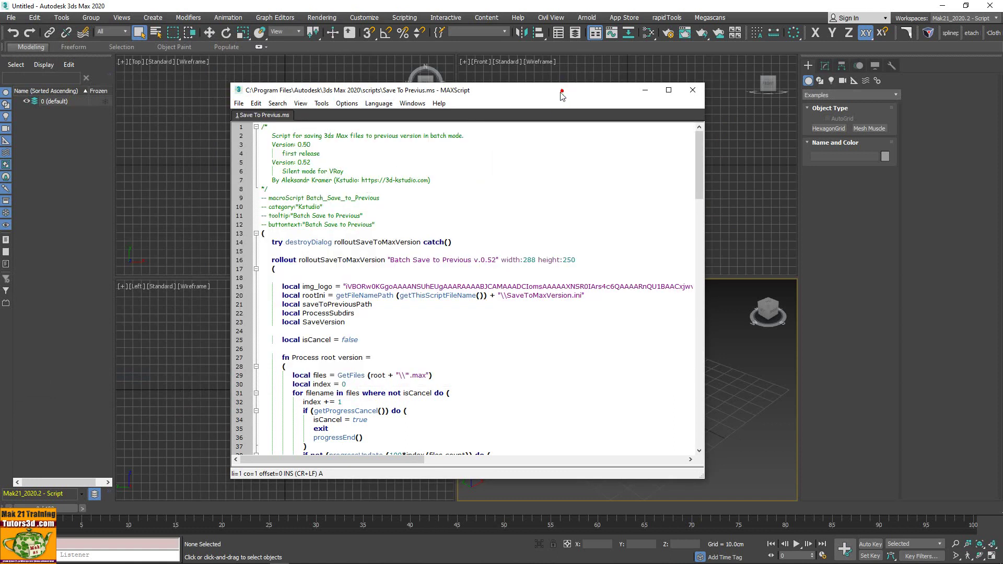
left_click(243, 107)
- Close the script and MAXScript editor, then briefly launch and close the create_macro tool
left_click(258, 149)
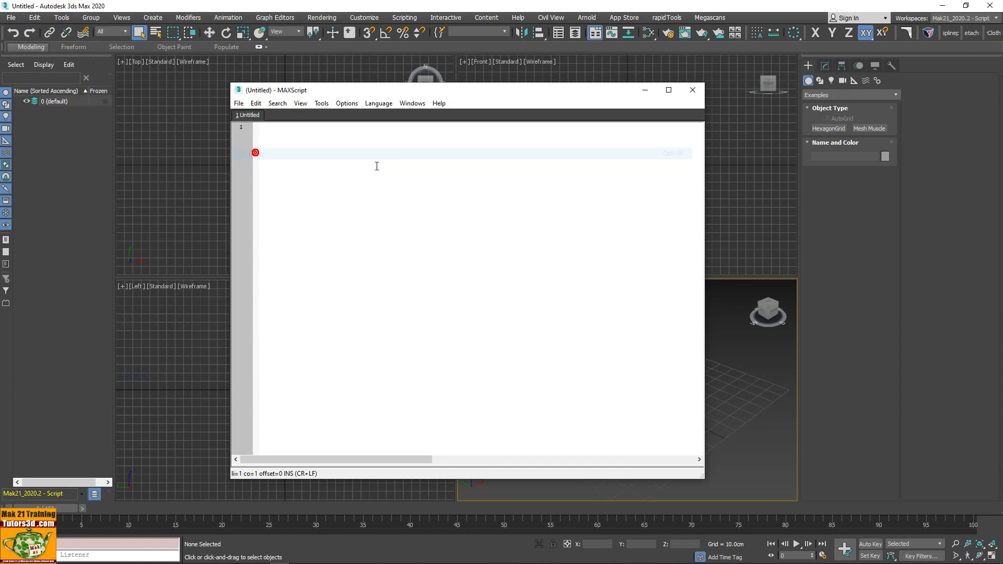
left_click(693, 90)
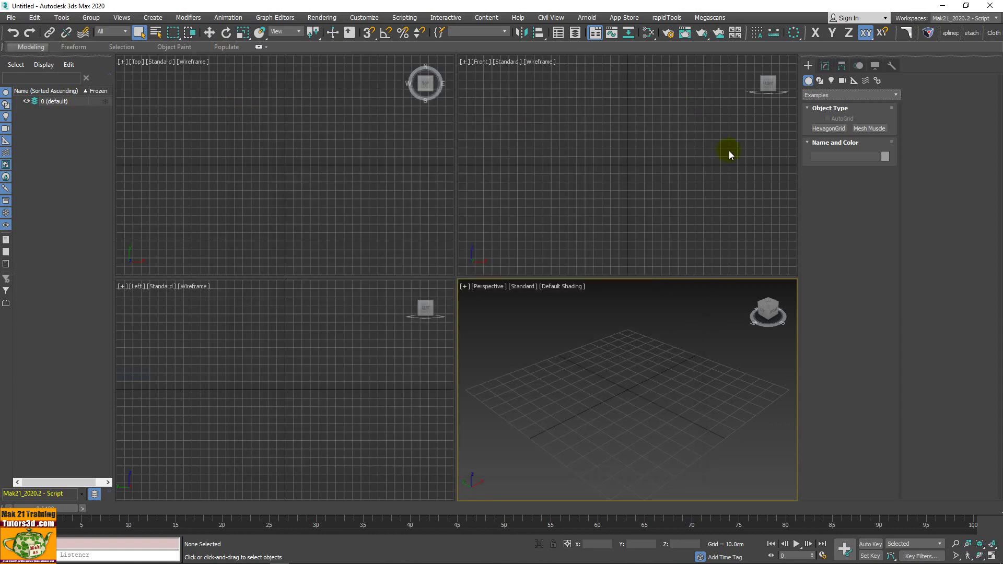
left_click(624, 17)
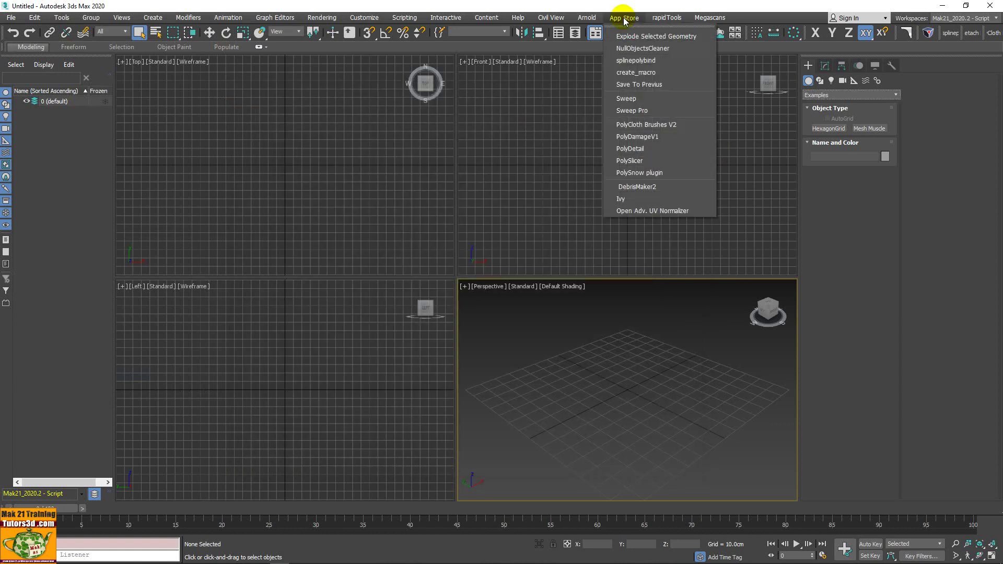
left_click(624, 67)
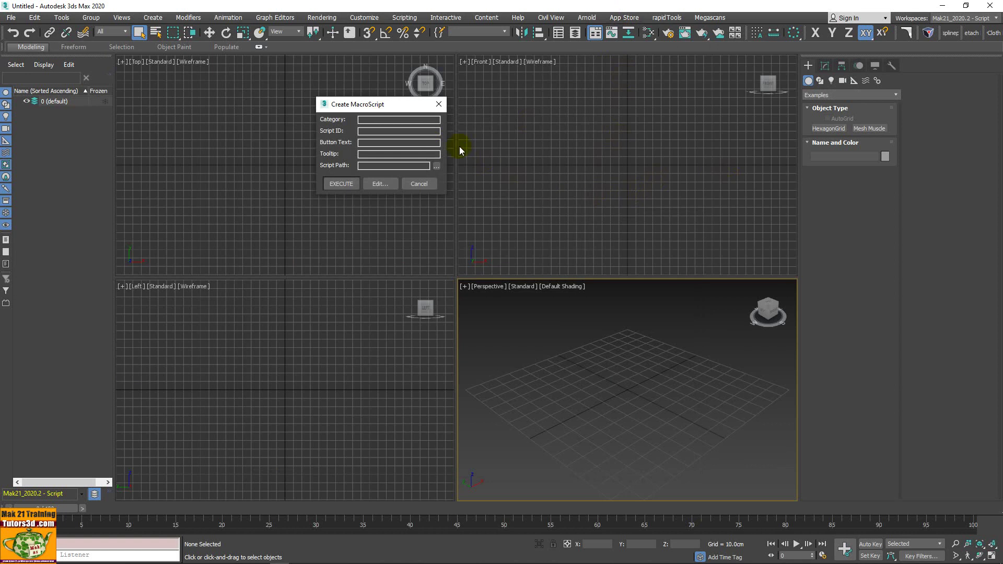
left_click(438, 104)
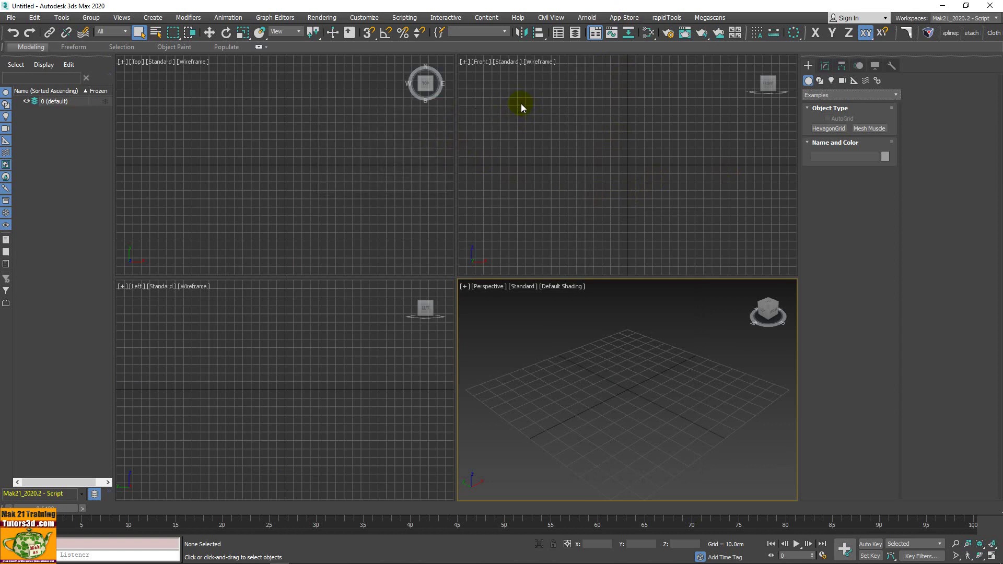
left_click(376, 19)
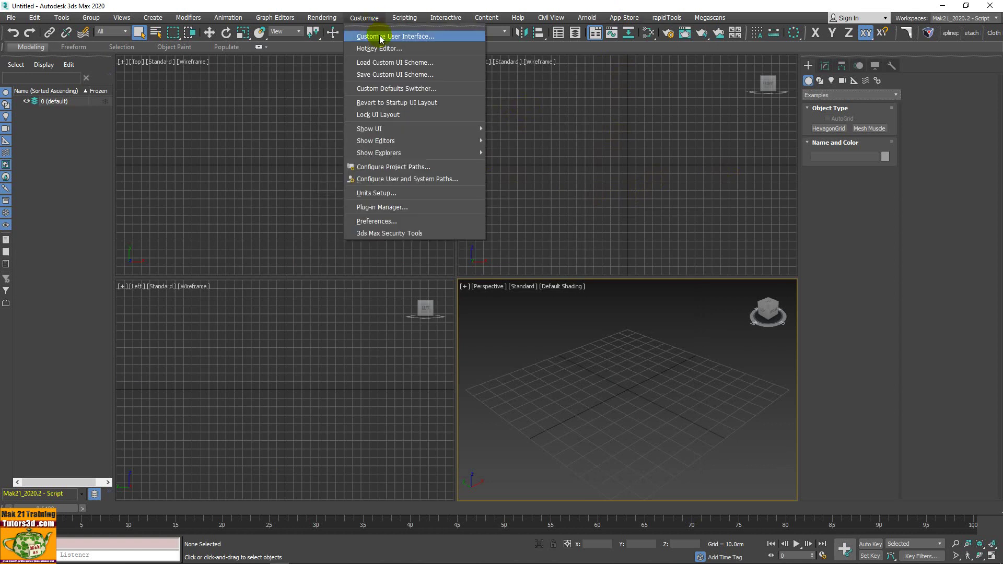
left_click(380, 37)
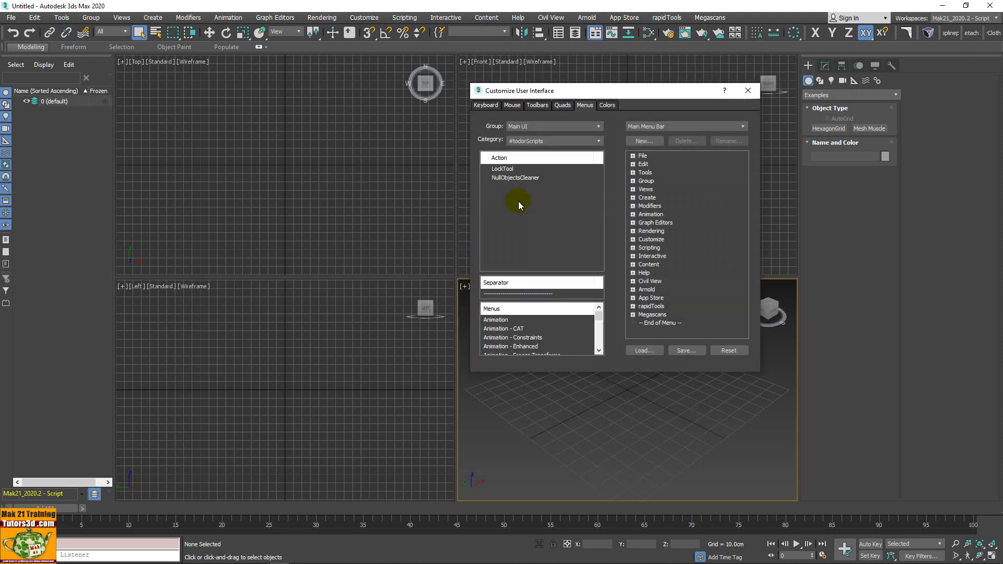
left_click_drag(597, 168, 603, 217)
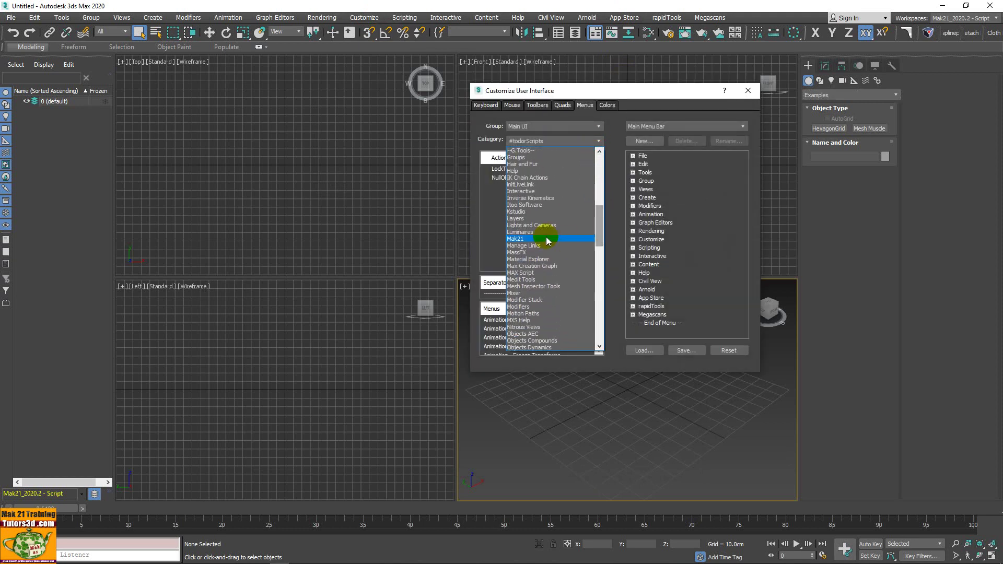
left_click(546, 239)
left_click(516, 179)
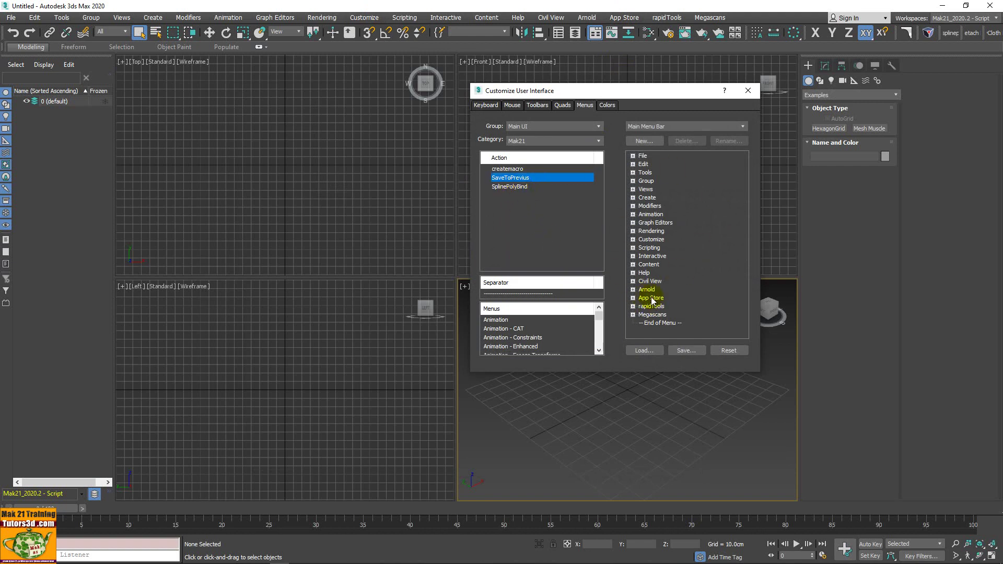
left_click(748, 91)
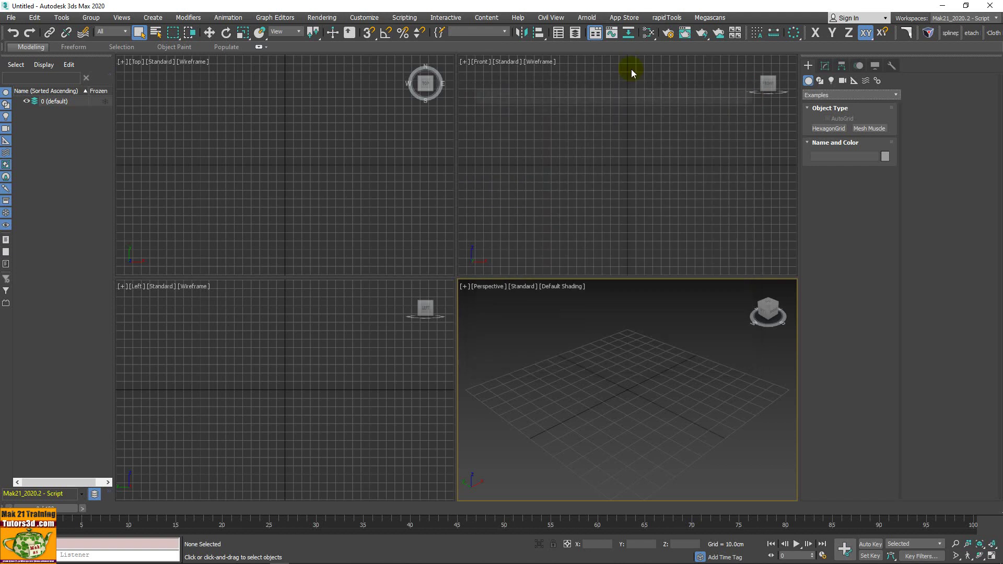
left_click(628, 18)
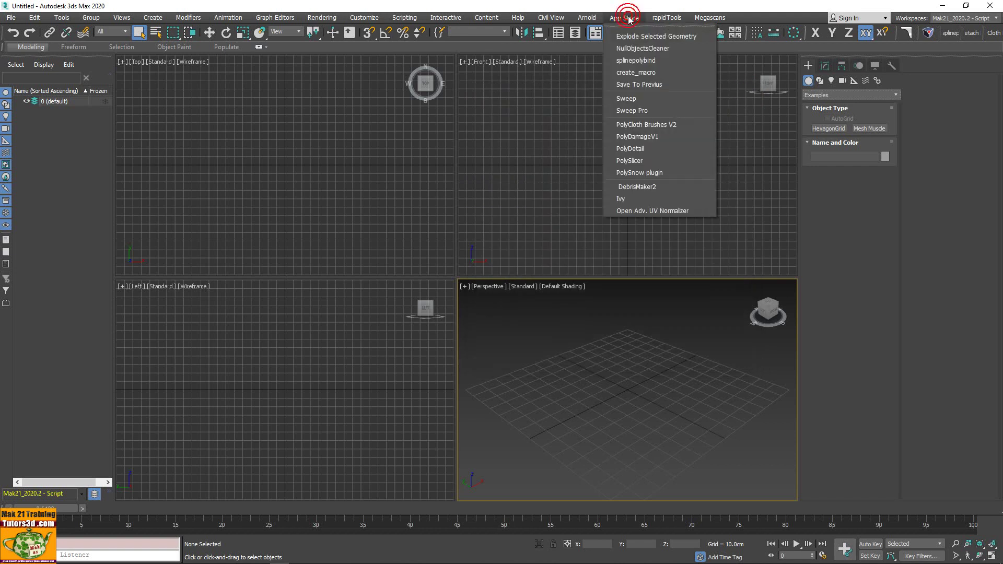
left_click(631, 86)
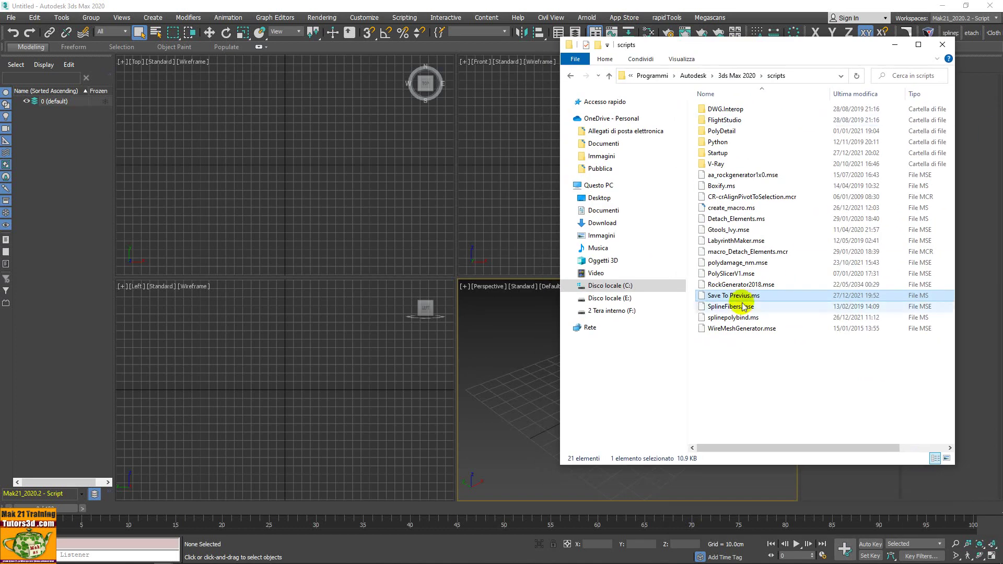
left_click_drag(742, 295, 421, 215)
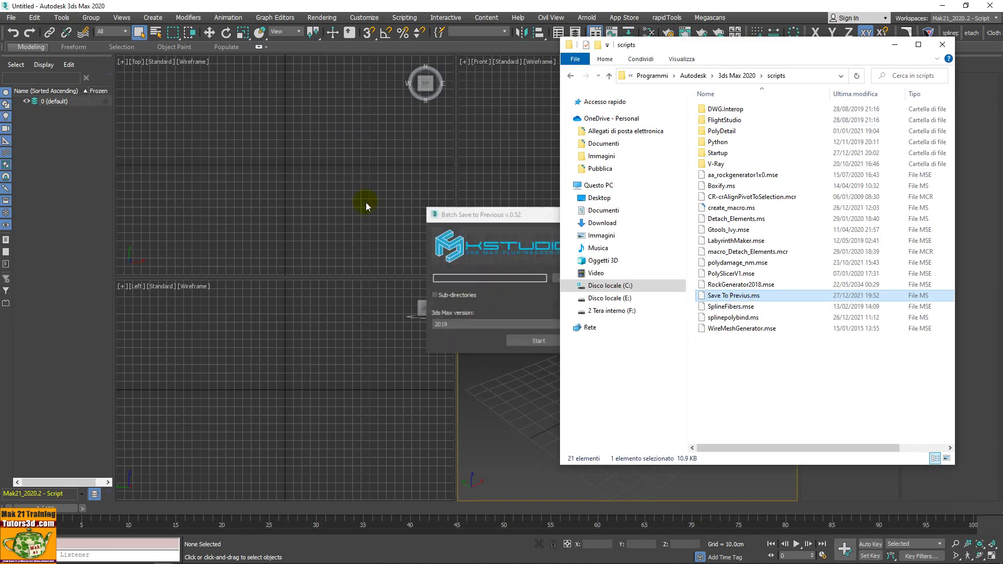
mouse_move(788, 44)
left_mouse_down()
mouse_move(899, 55)
mouse_move(608, 56)
left_mouse_up()
left_click(814, 55)
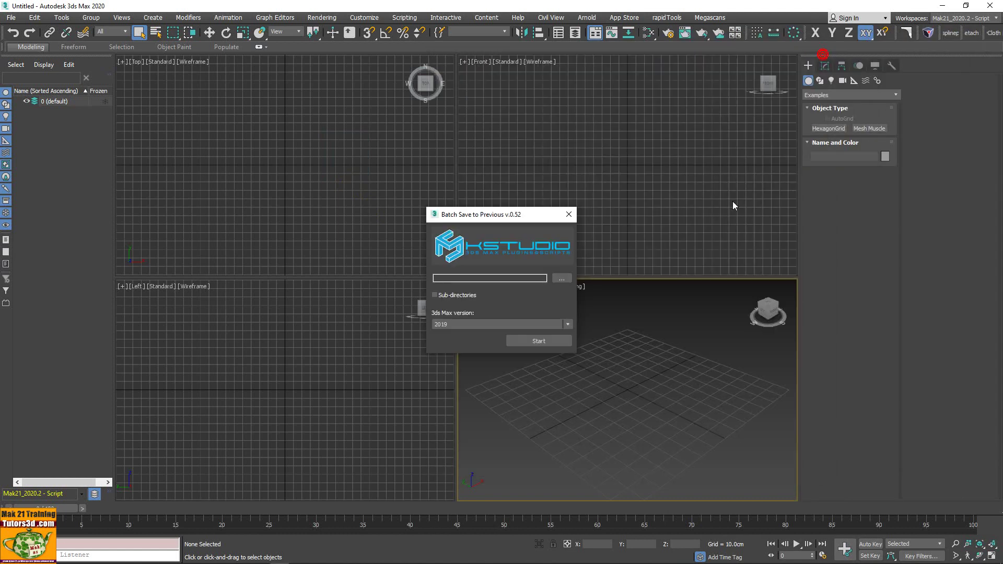
left_click(568, 214)
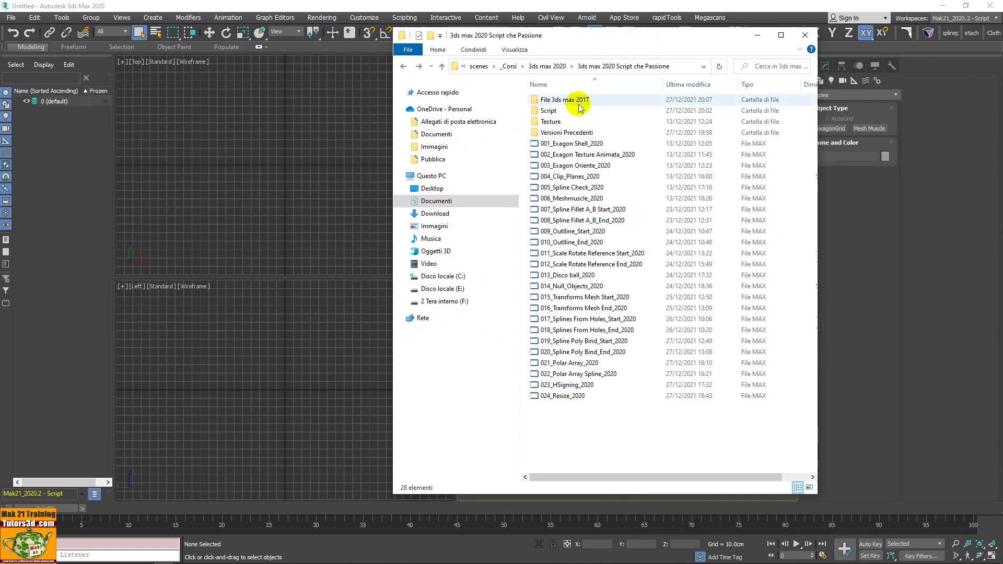
left_click(553, 112)
double_click(553, 111)
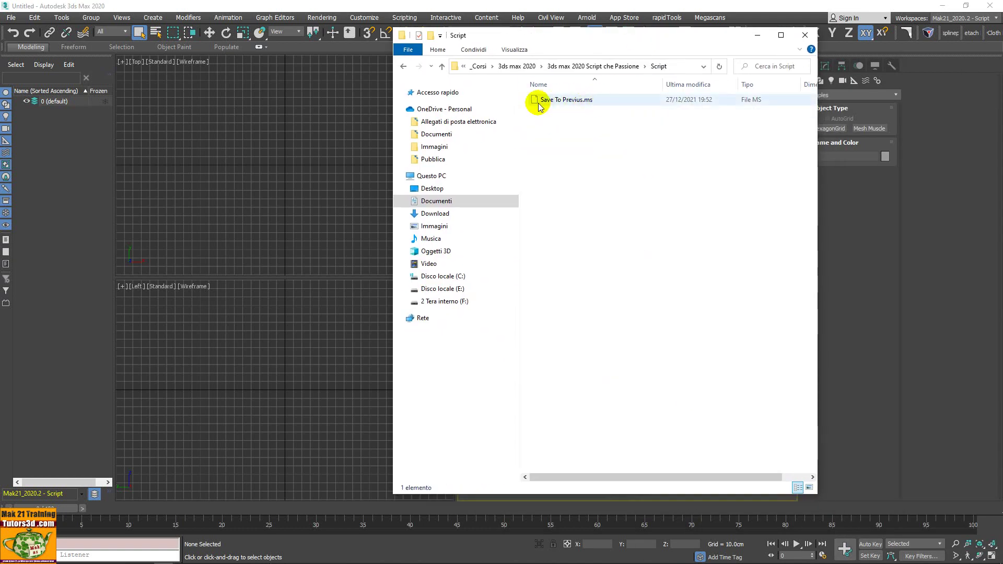
left_click(402, 65)
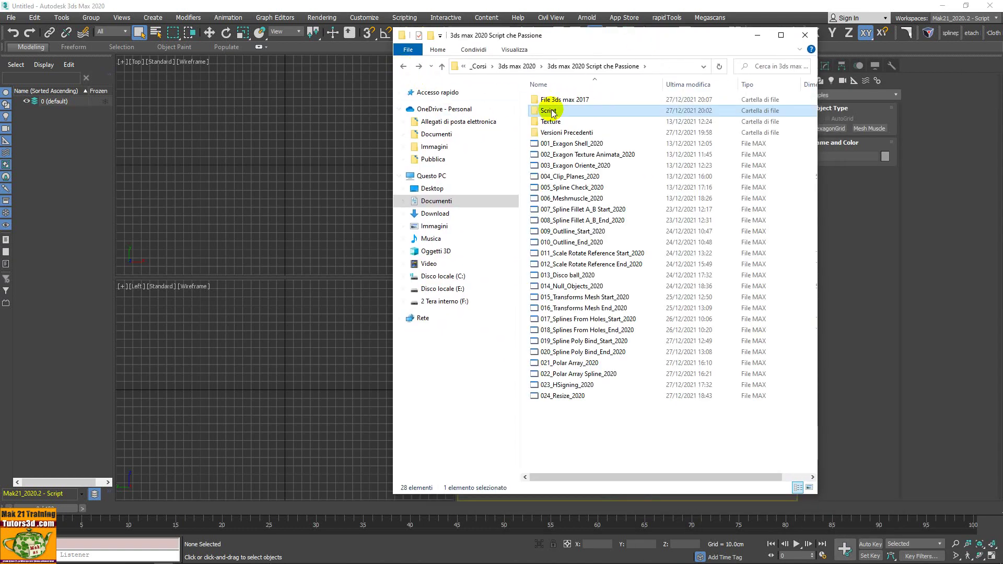
left_click_drag(591, 35, 1002, 95)
key("alt+Tab")
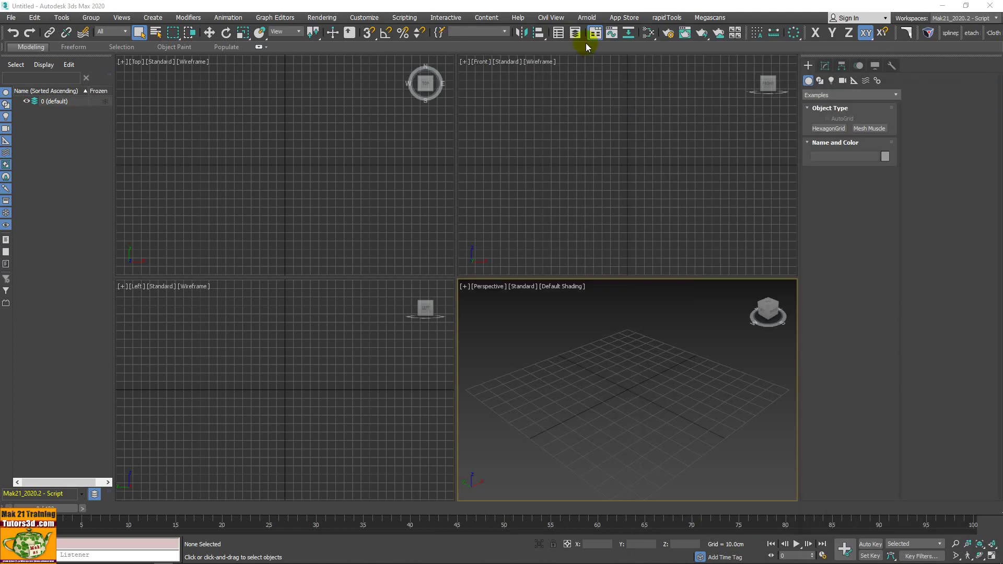
- Launch Batch Save to Previous from the App Store menu with target version 2017
left_click(615, 19)
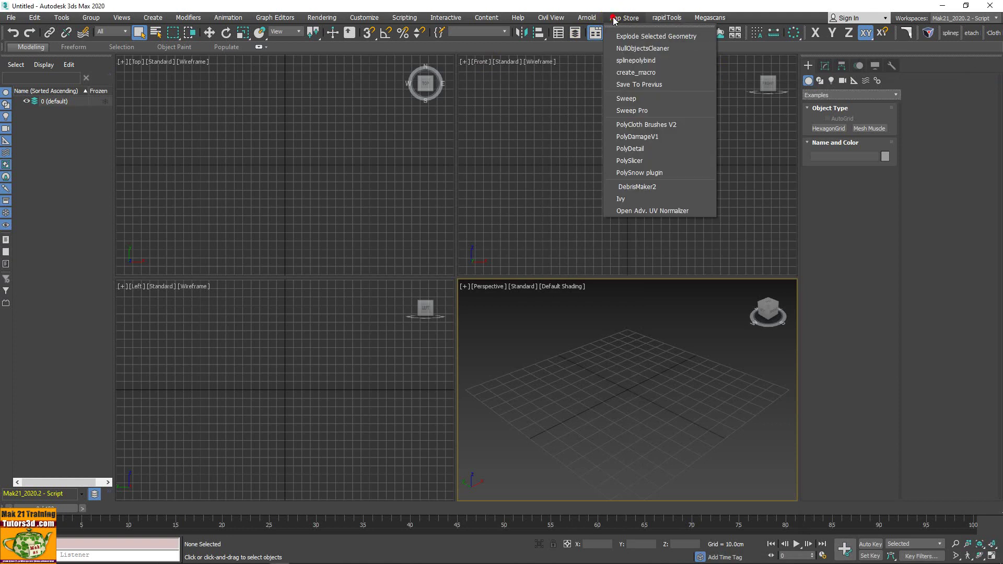
left_click(628, 85)
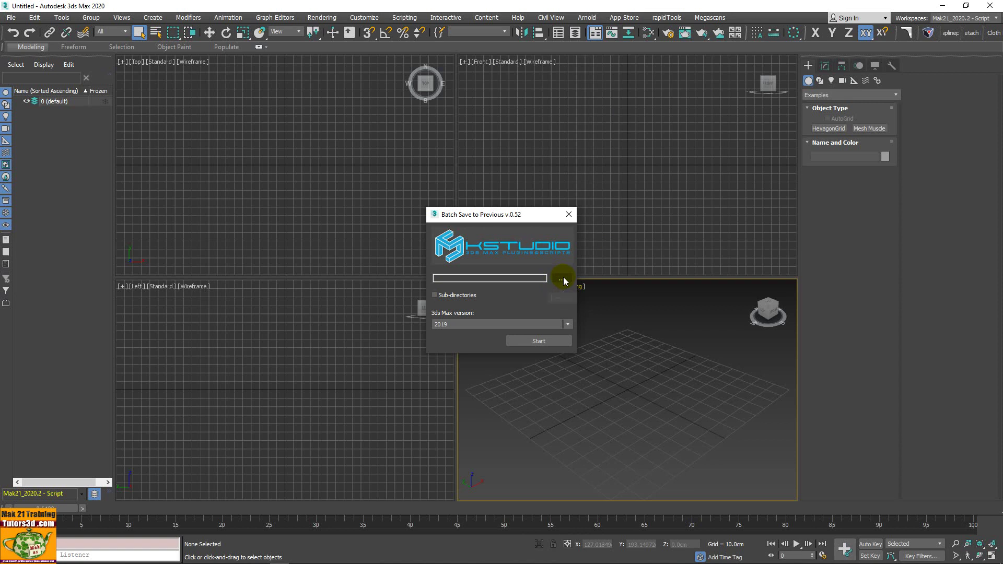
left_click(568, 324)
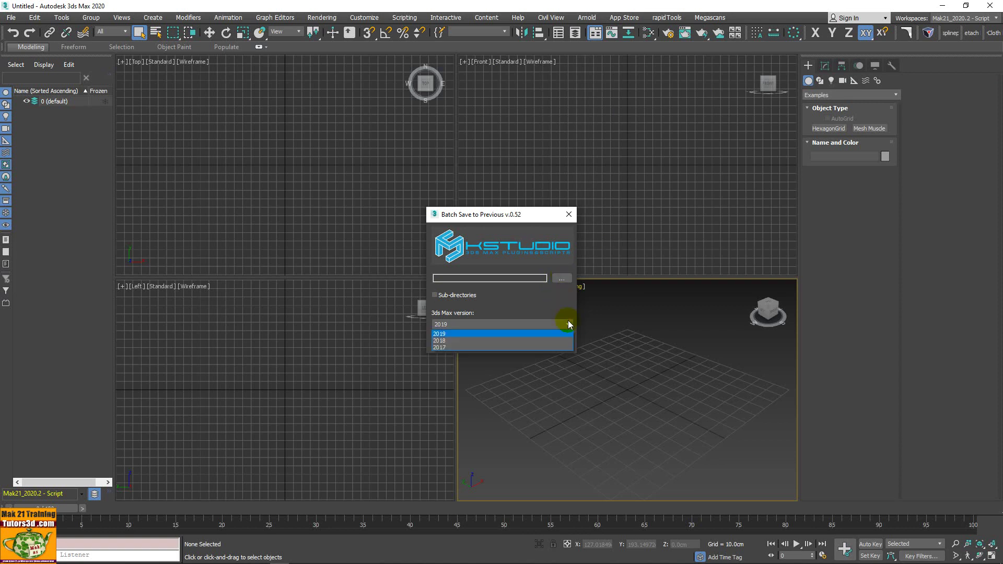
left_click(462, 346)
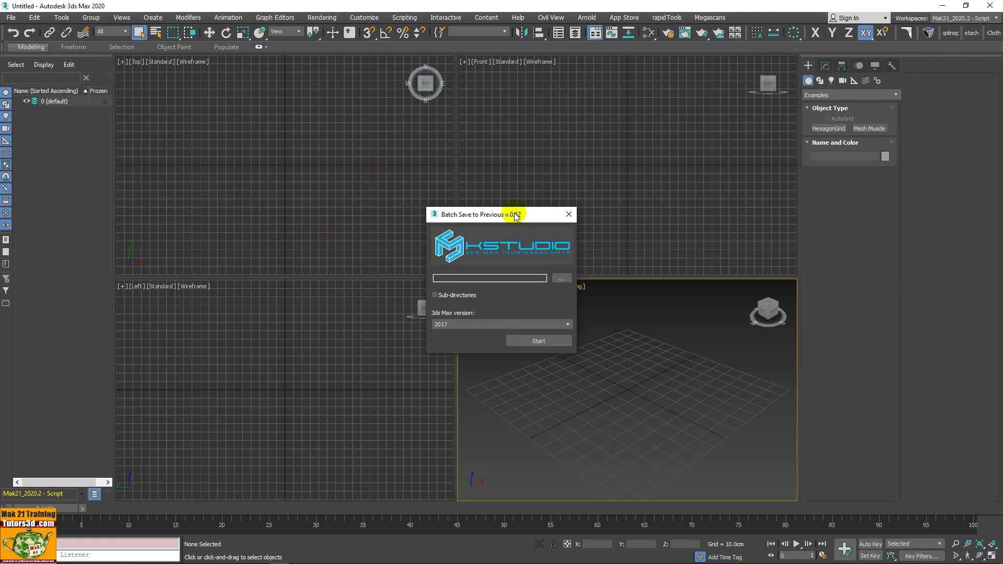
- Move the Batch Save dialog aside and bring the scene folder window into view
left_click_drag(516, 216, 560, 120)
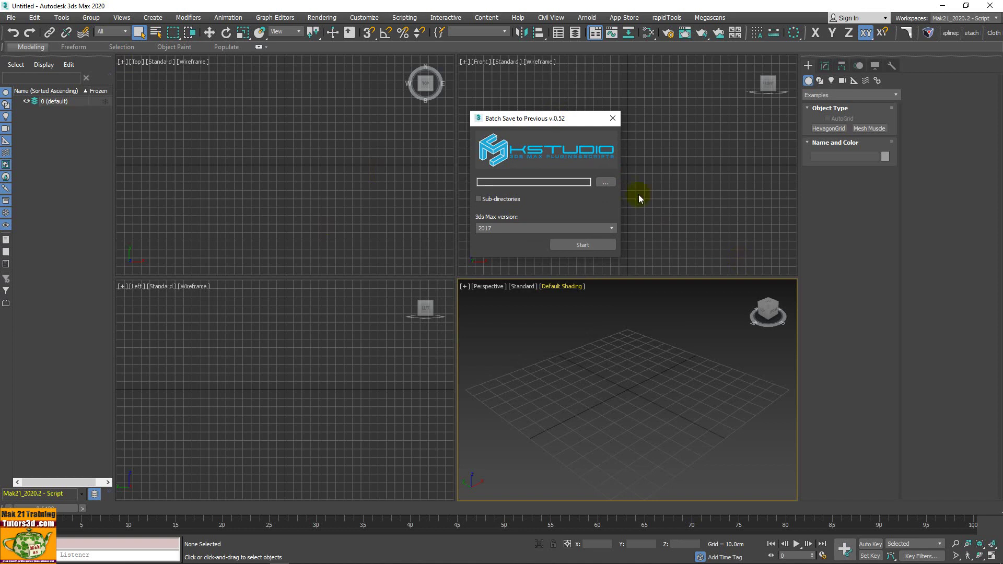
left_click_drag(552, 122, 329, 129)
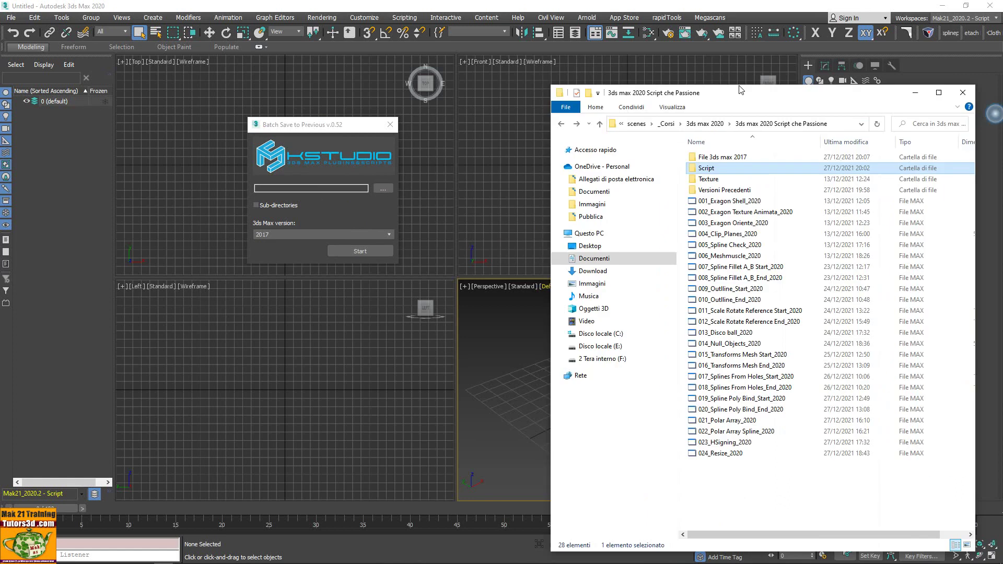
left_click_drag(778, 72, 689, 38)
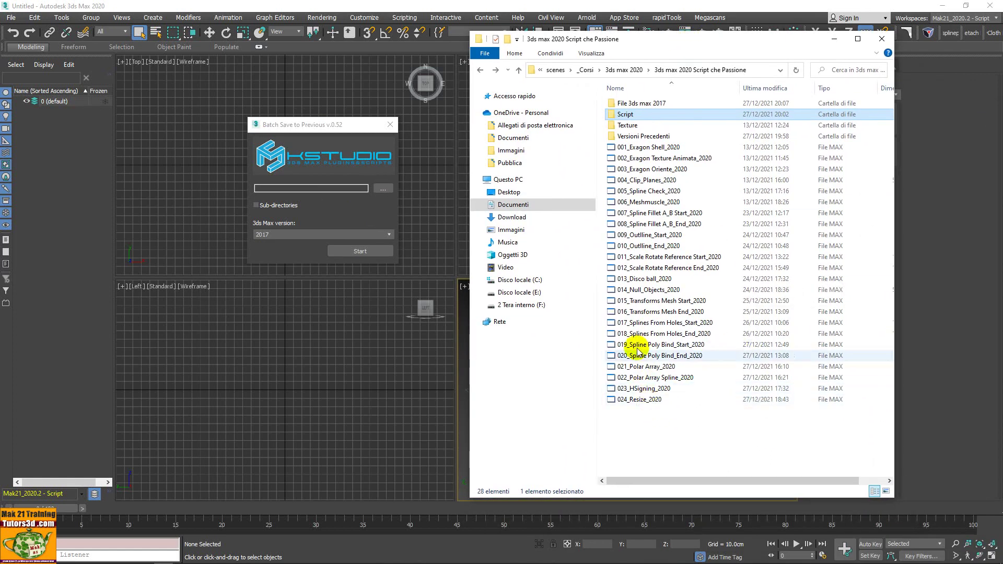
- Copy all 24 _2020 scene files, from 001_Exagon Shell_2020 onward, and enter the File 3ds max 2017 folder
left_click(648, 148)
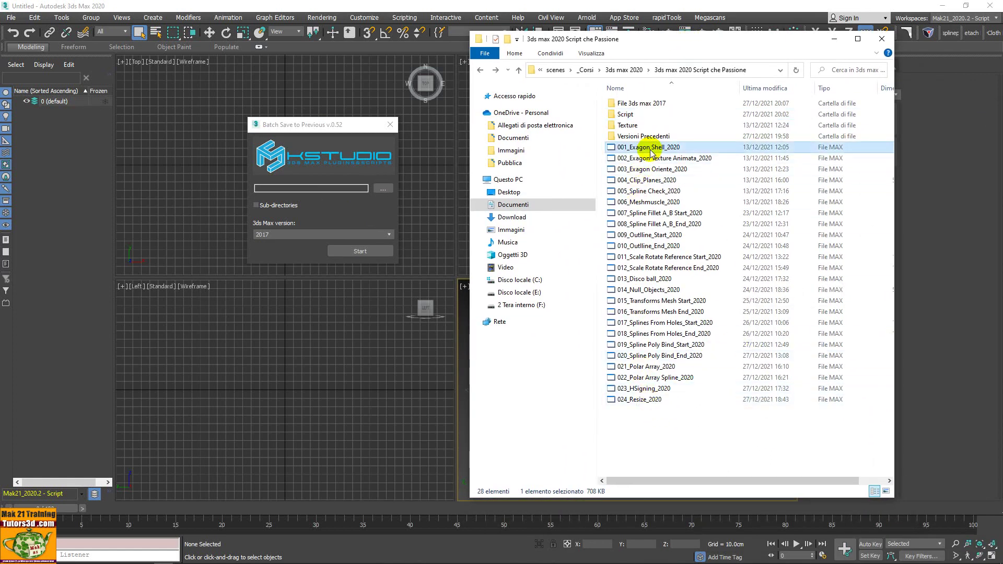
left_click(655, 400, "shift")
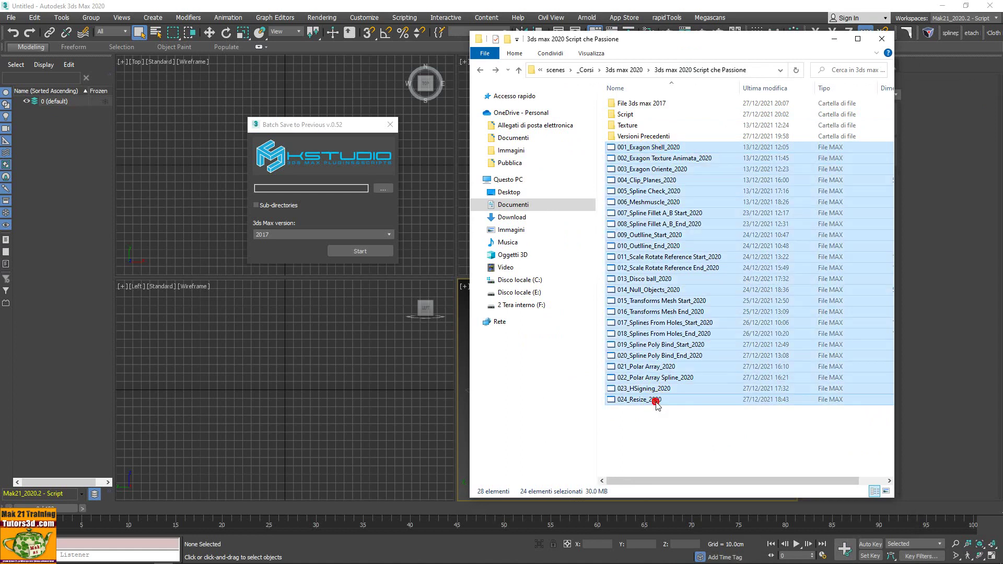
right_click(660, 220)
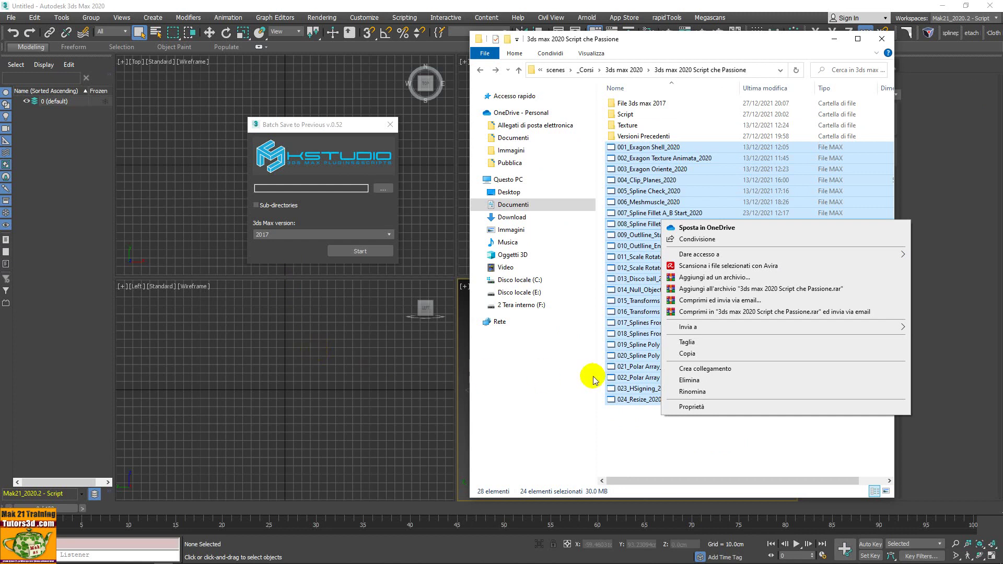
left_click(692, 355)
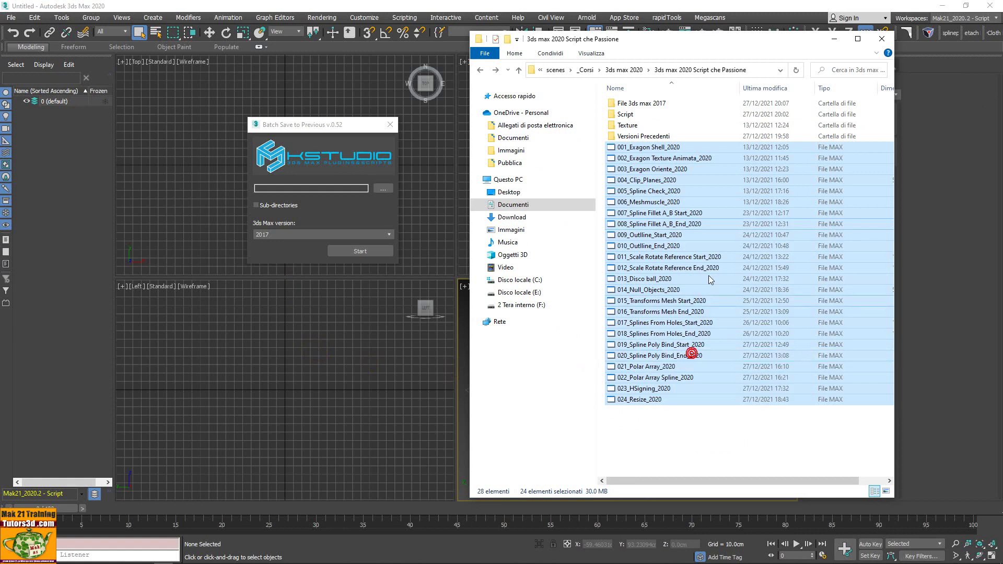
double_click(647, 103)
- Paste the 24 scenes into the folder and rename files 001 and 002 from _2020 to _2017
right_click(658, 180)
left_click(712, 267)
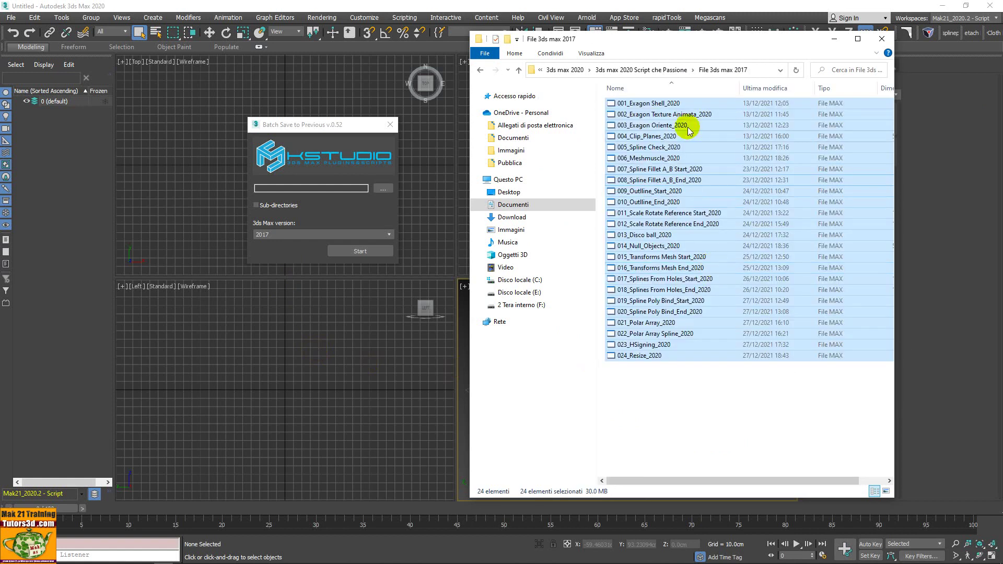
left_click(675, 104)
left_click(676, 105)
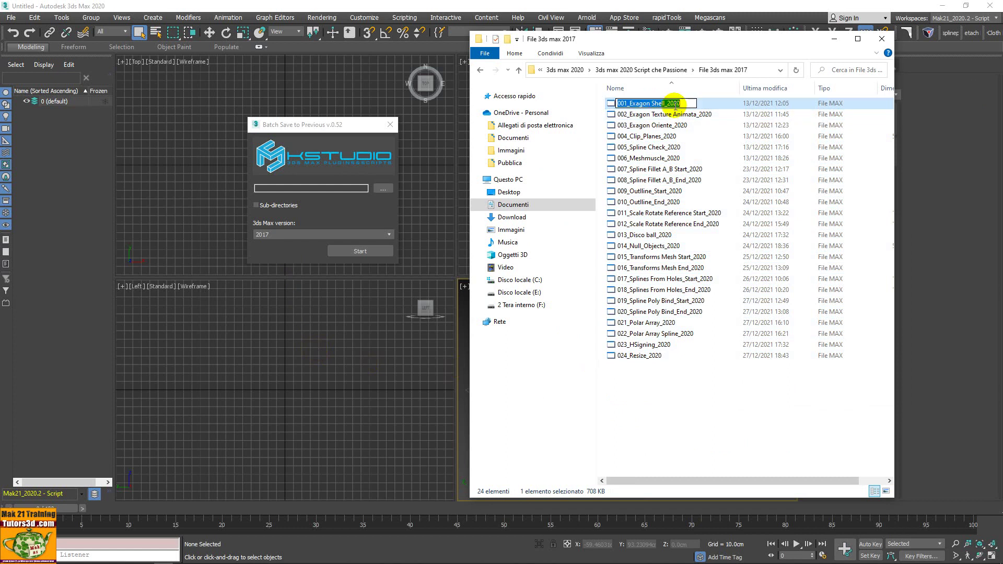
left_click_drag(673, 104, 685, 116)
type("17")
left_click(700, 115)
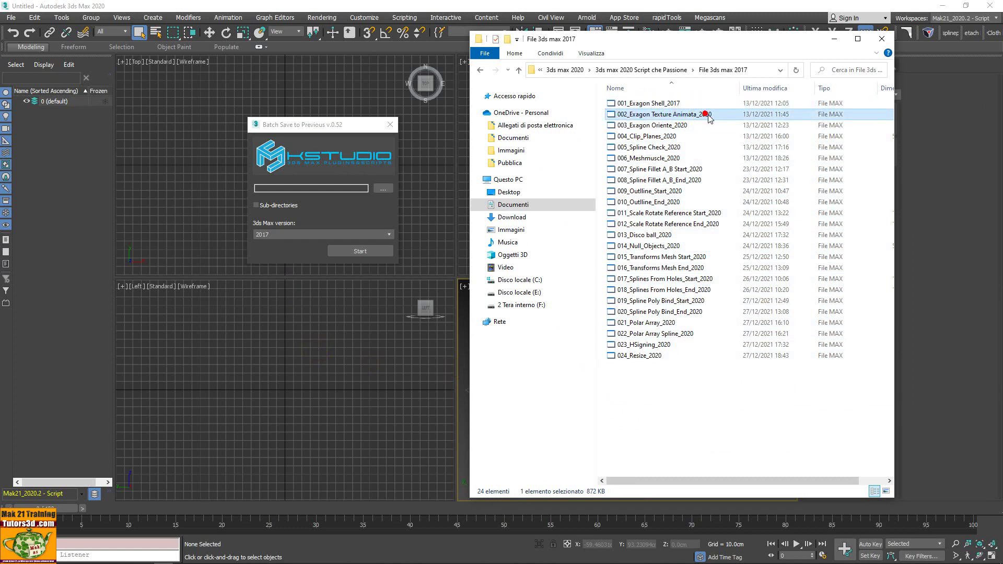
left_click_drag(705, 115, 713, 115)
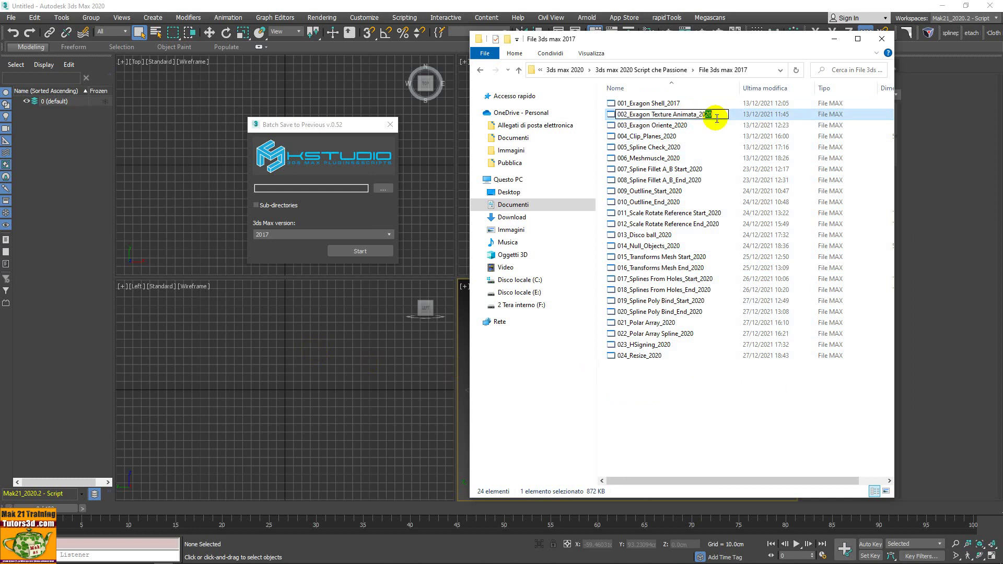
type("17")
left_click(684, 126)
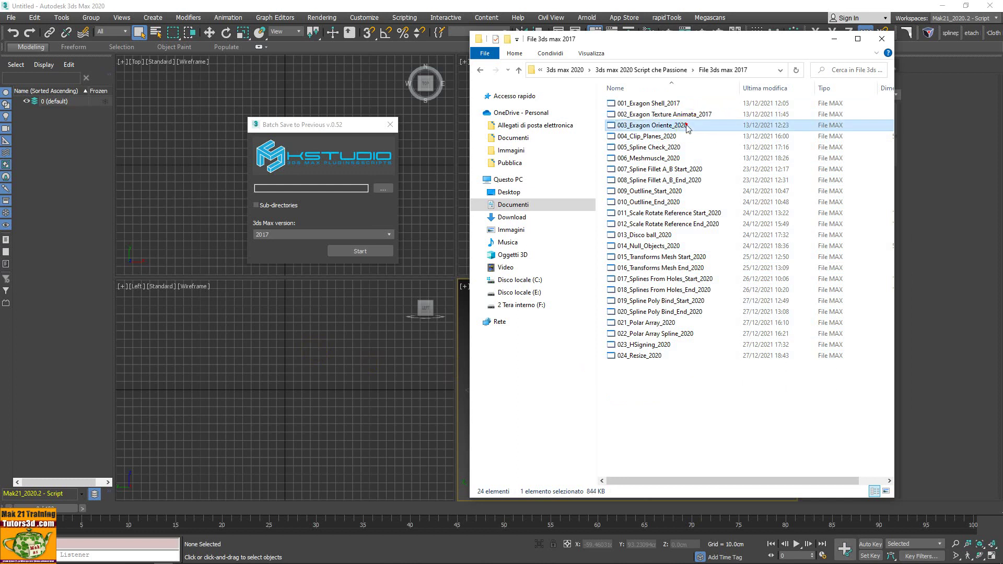
- Rename files 003 through 006 (Clip_Planes, Spline Check, Meshmuscle) to end in _2017
left_click_drag(680, 125, 693, 135)
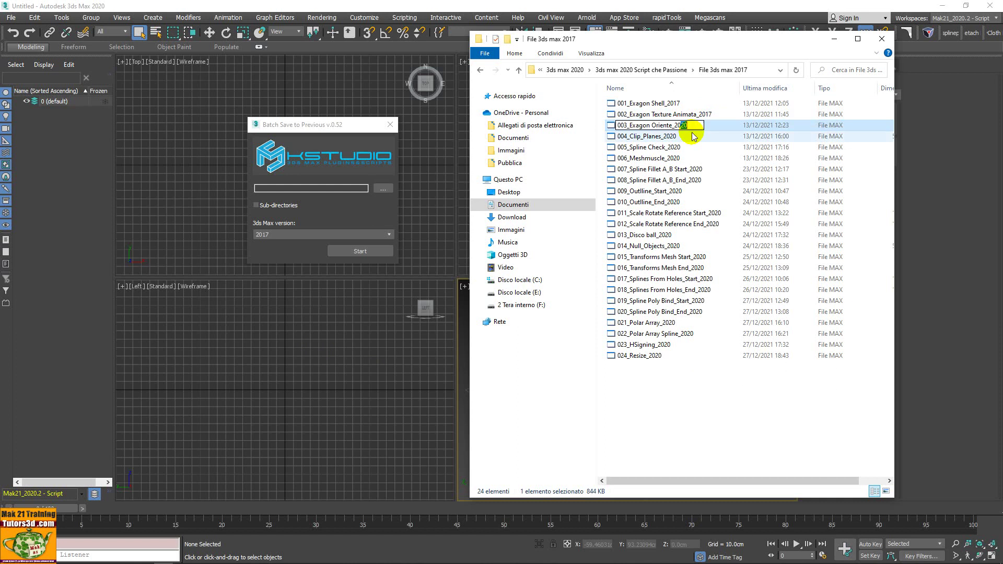
type("17")
left_click(668, 137)
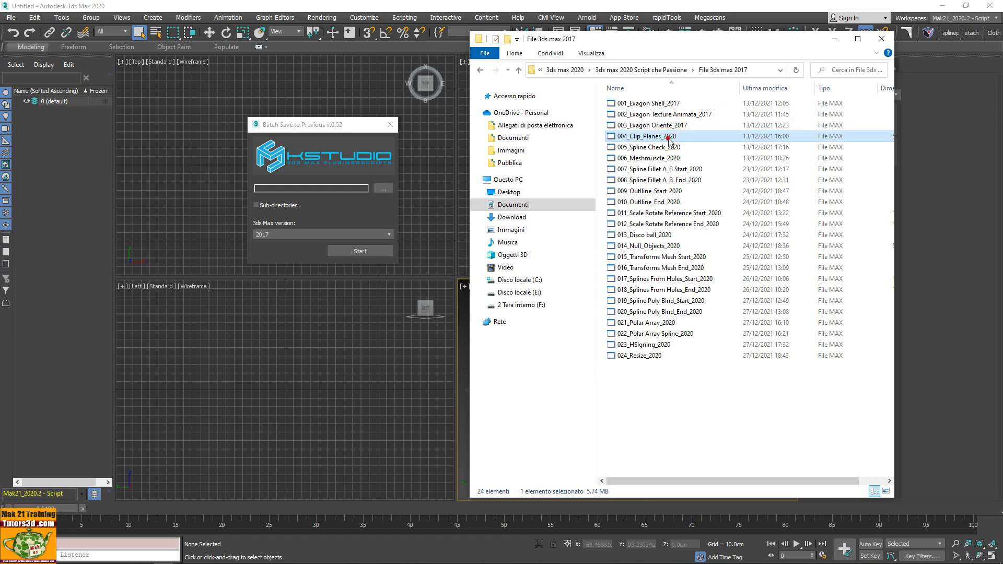
left_click(671, 137)
left_click_drag(671, 137, 680, 137)
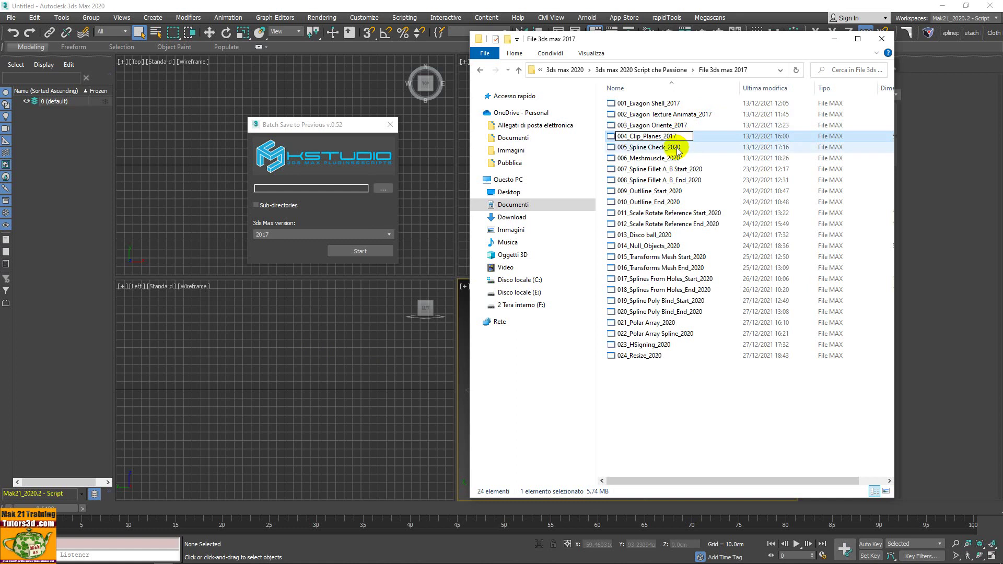
left_click(676, 148)
left_click(675, 148)
left_click_drag(673, 148, 684, 151)
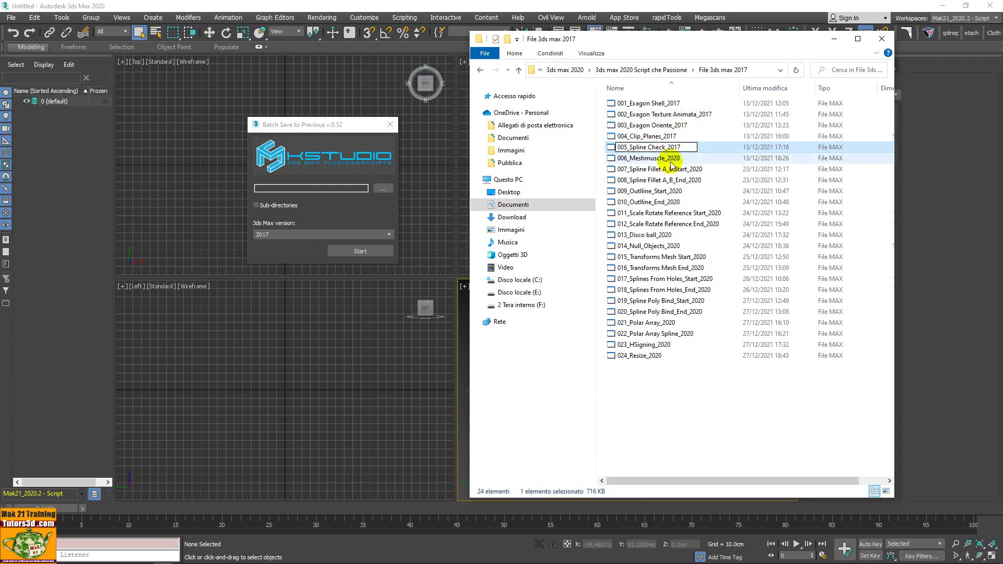
left_click(675, 159)
left_click(673, 160)
left_click_drag(677, 159, 700, 162)
type("17")
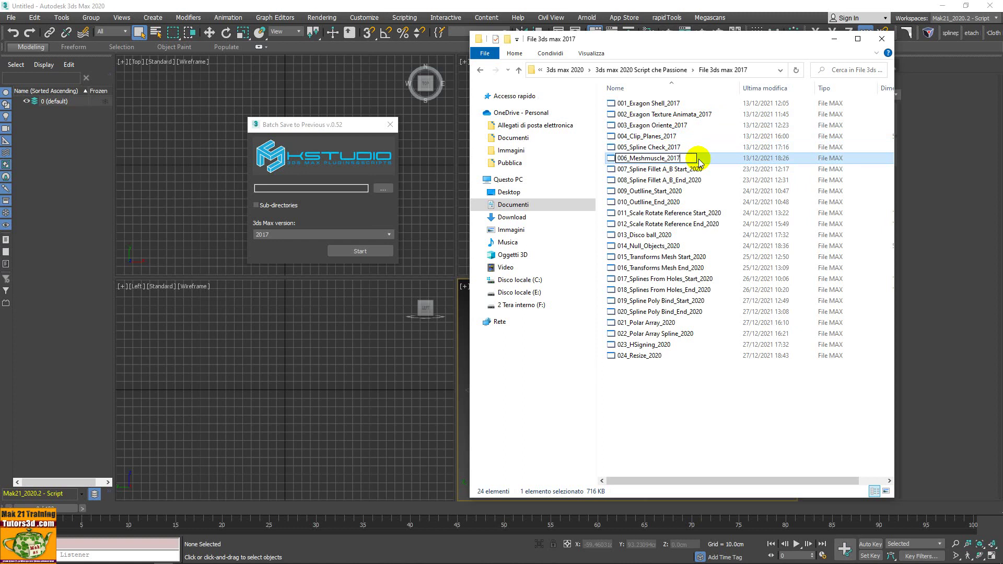
key("Return")
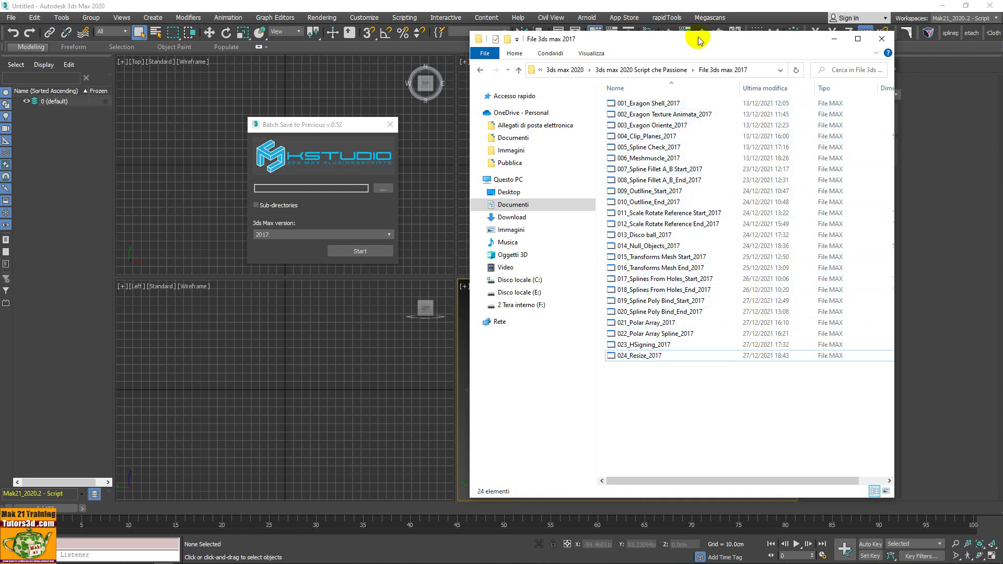
- Bring the Batch Save dialog forward and browse for the batch folder, starting from Documenti
left_click_drag(681, 37, 1002, 100)
left_click(522, 178)
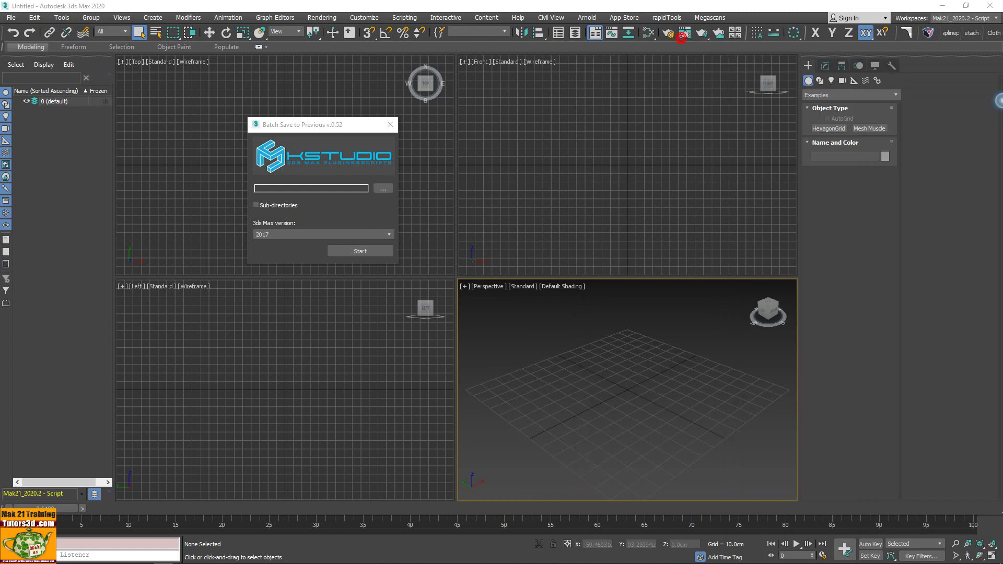
left_click_drag(328, 127, 607, 101)
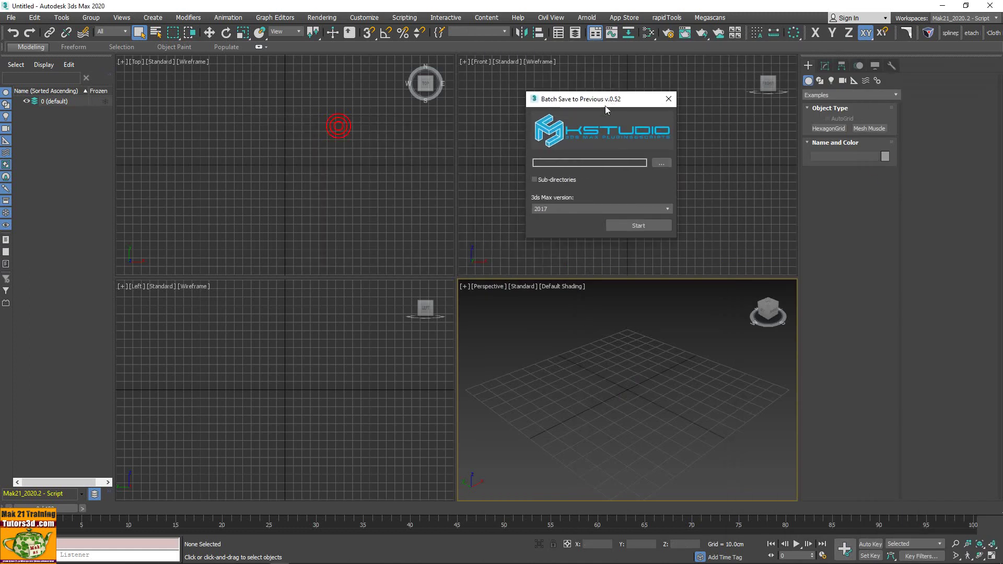
left_click(661, 162)
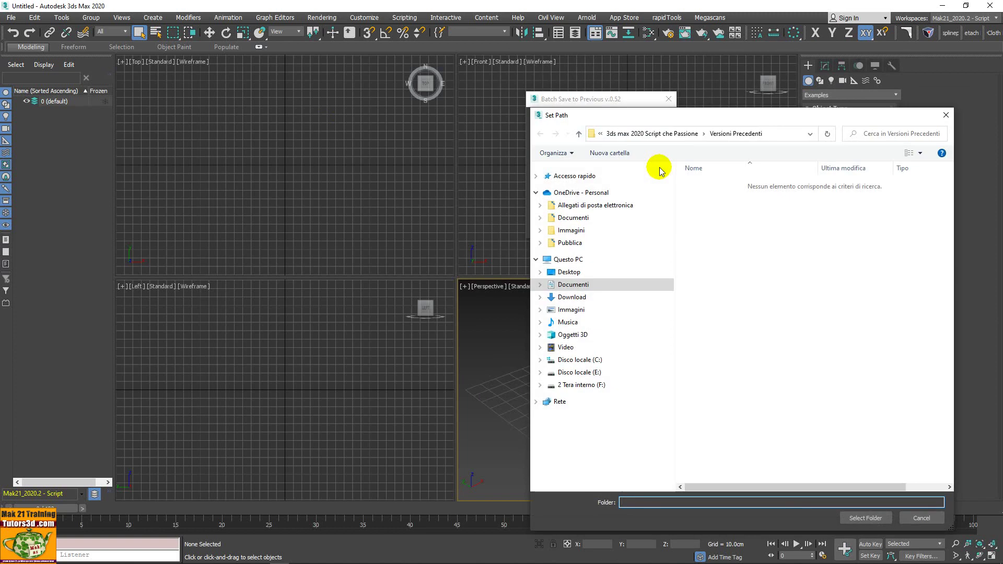
left_click(585, 287)
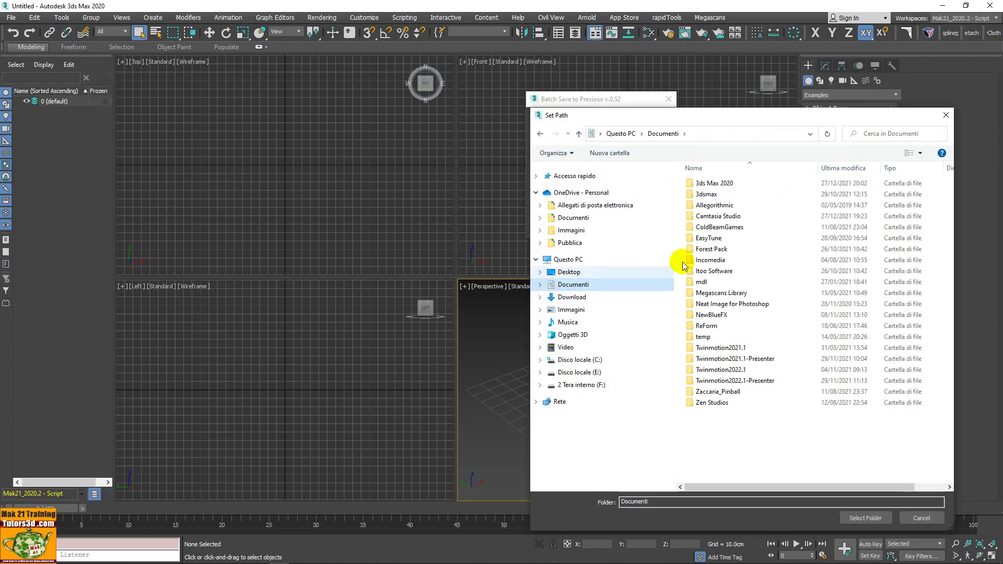
double_click(728, 183)
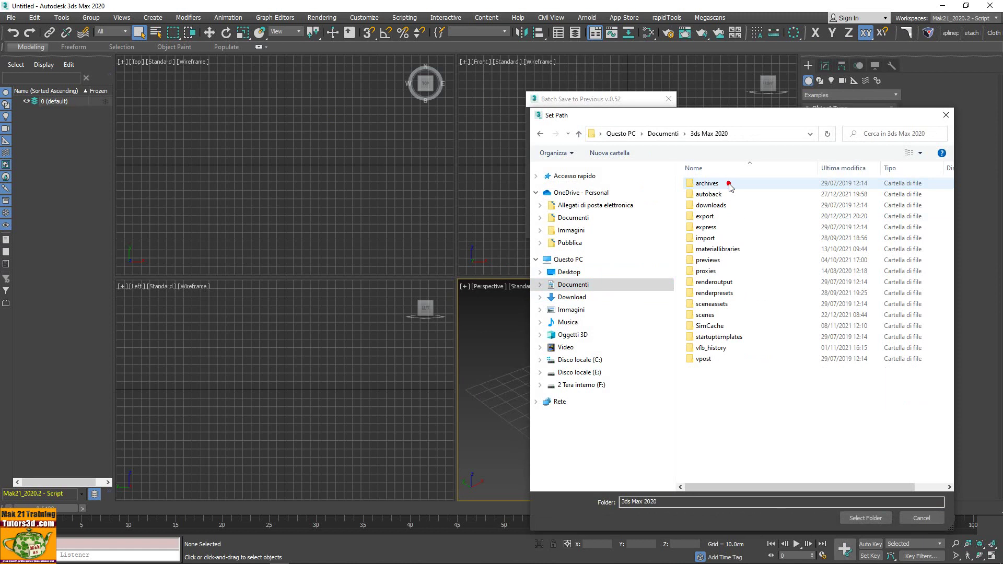
double_click(707, 316)
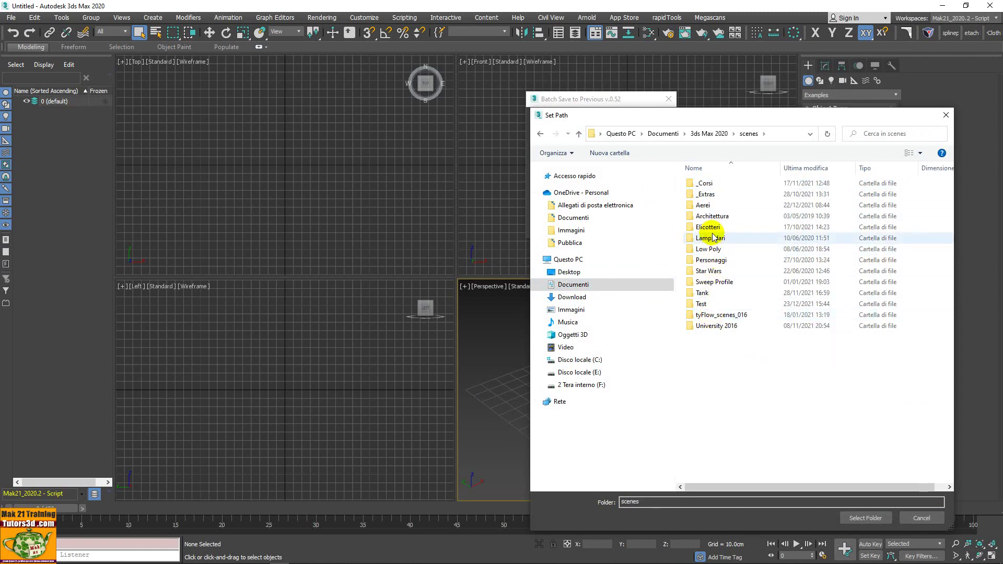
- Select _Corsi > 3ds max 2020 > Script che Passione > File 3ds max 2017 as the batch folder
left_click_drag(727, 114, 233, 104)
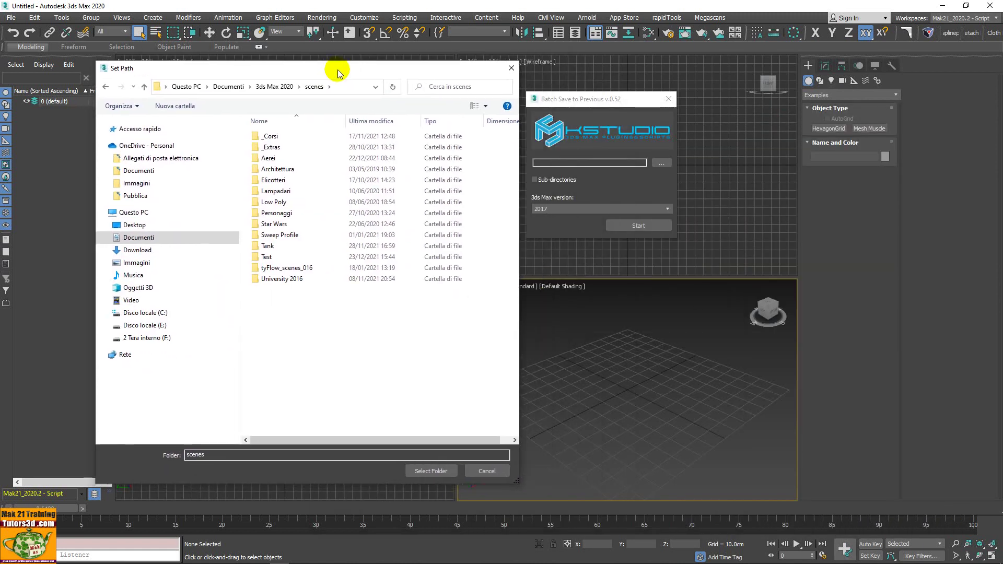
left_click_drag(363, 71, 731, 122)
left_click_drag(661, 120, 242, 80)
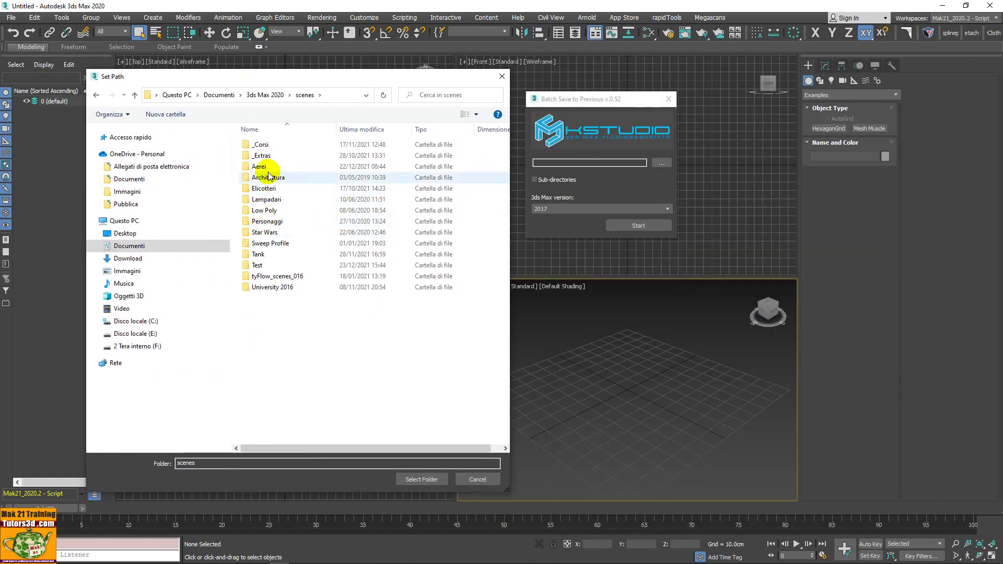
double_click(262, 145)
double_click(267, 156)
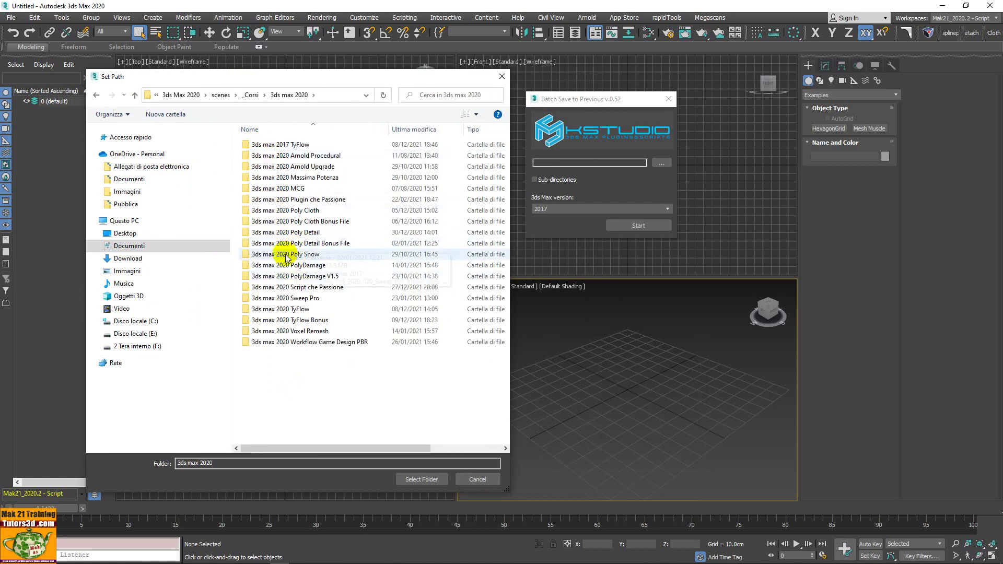
double_click(300, 289)
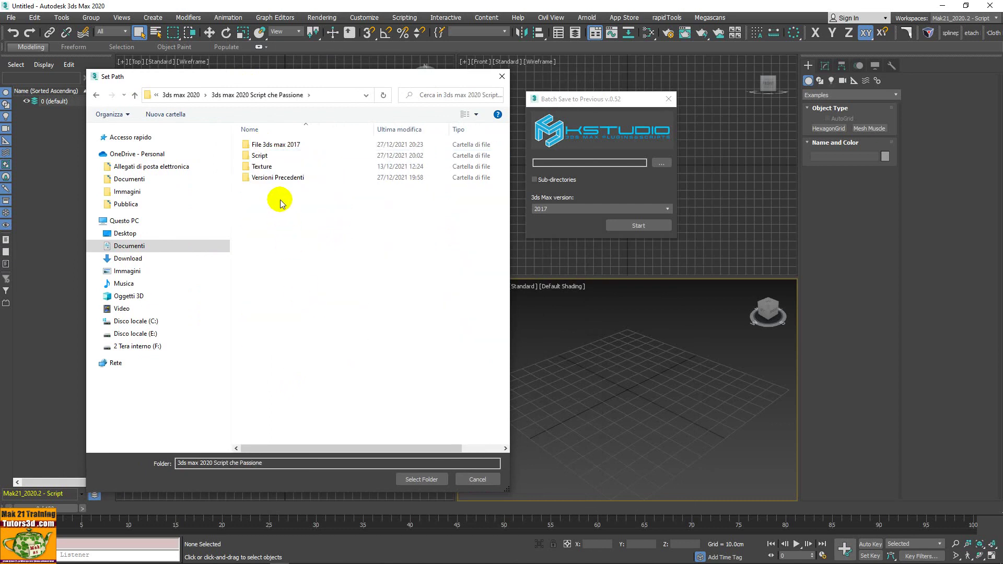
double_click(279, 148)
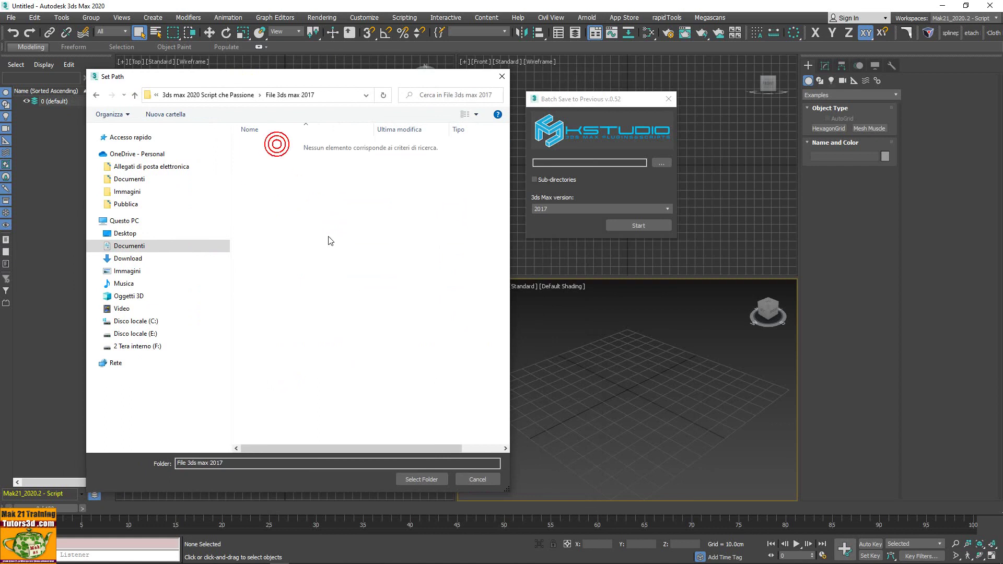
left_click(424, 479)
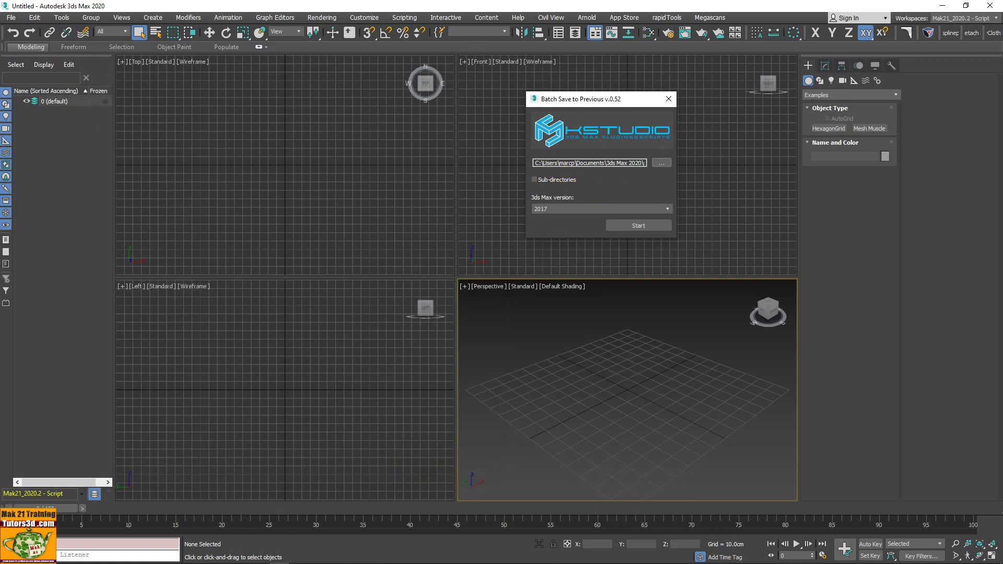
- Start the batch conversion of the folder's scenes to 3ds Max 2017 format
left_click(653, 227)
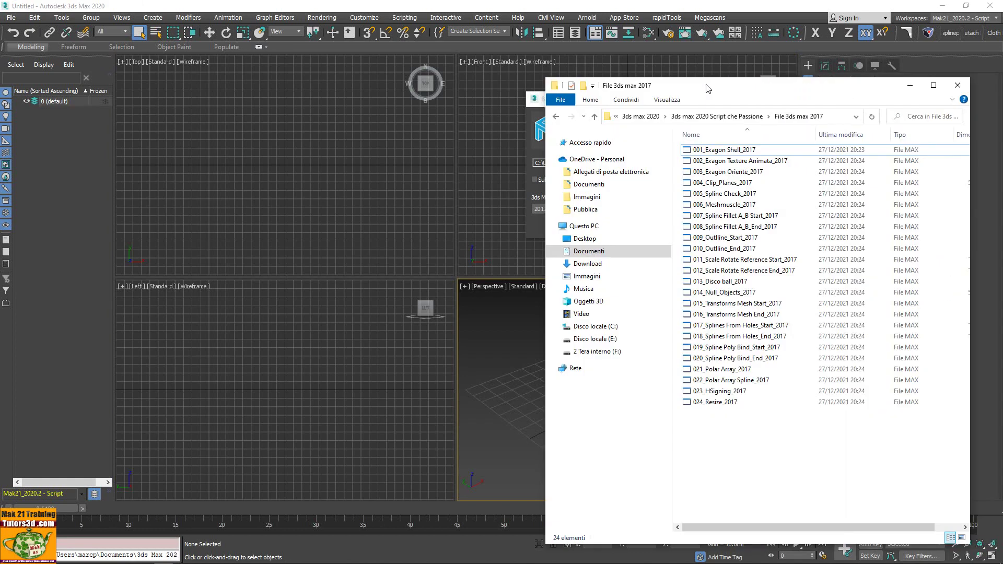
- Inspect the 24 converted _2017 files in the File 3ds max 2017 folder
left_click_drag(714, 88, 567, 40)
left_click(643, 109)
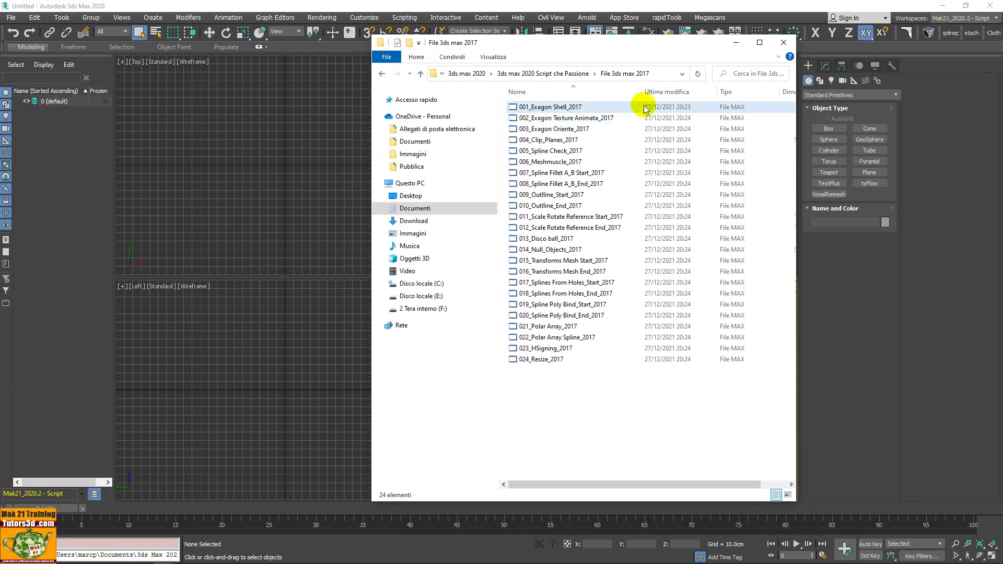
left_click(655, 373)
mouse_move(640, 50)
left_mouse_down()
mouse_move(637, 133)
mouse_move(649, 136)
mouse_move(300, 68)
left_mouse_up()
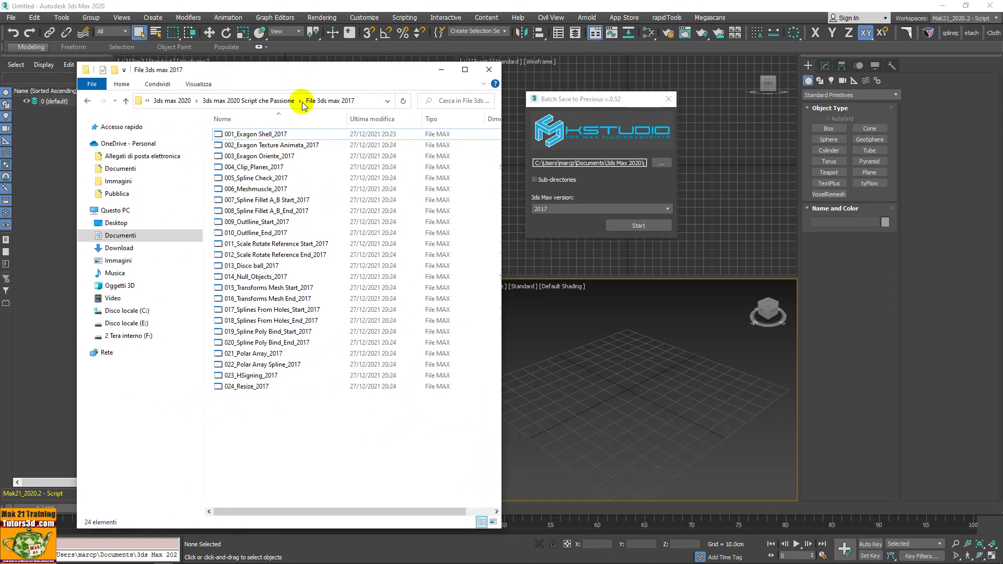
- Open the Script folder showing Save To Previus.ms and close the Batch Save tool
left_click(297, 101)
double_click(242, 144)
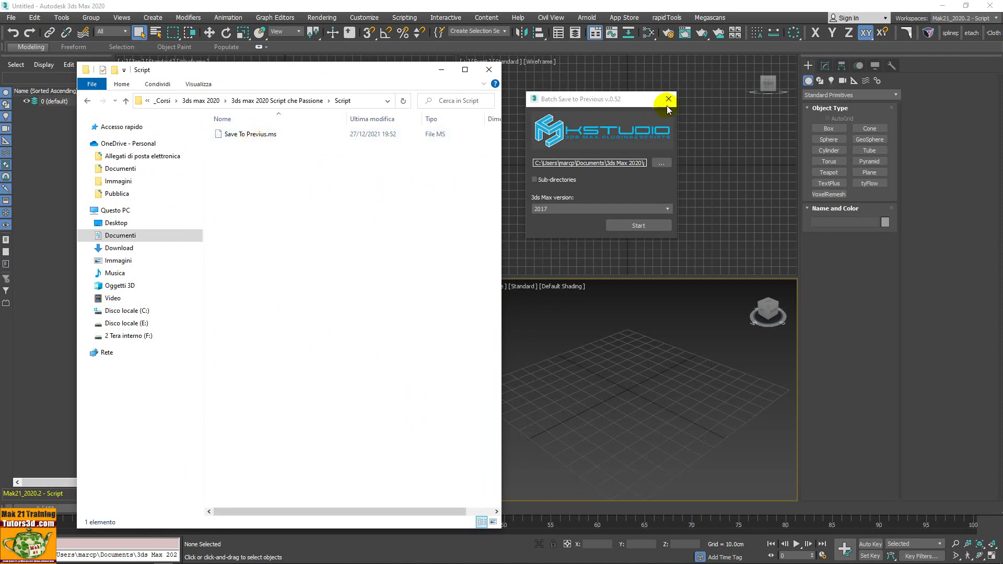
left_click(667, 99)
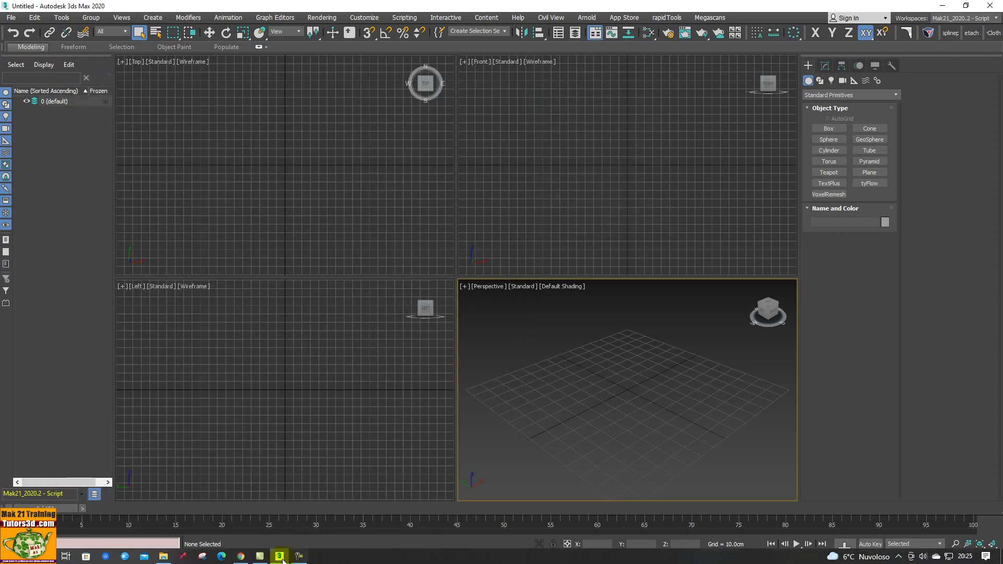
- Open 001_Exagon Shell_2017.max from Script che Passione > File 3ds max 2017
left_click(10, 18)
left_click(21, 54)
left_click_drag(274, 30, 644, 46)
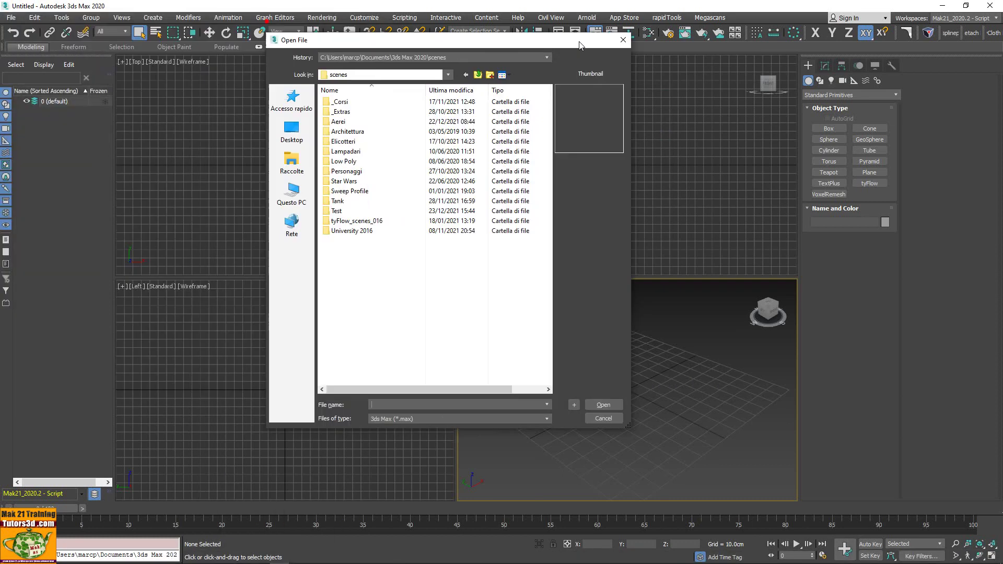
double_click(459, 99)
double_click(460, 99)
left_click(499, 228)
double_click(499, 228)
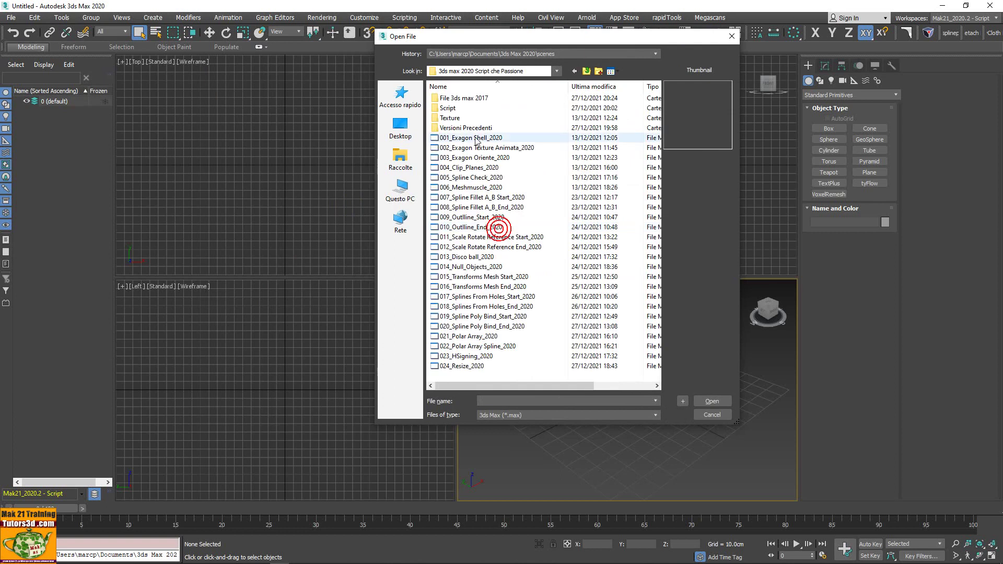
double_click(472, 98)
left_click(474, 99)
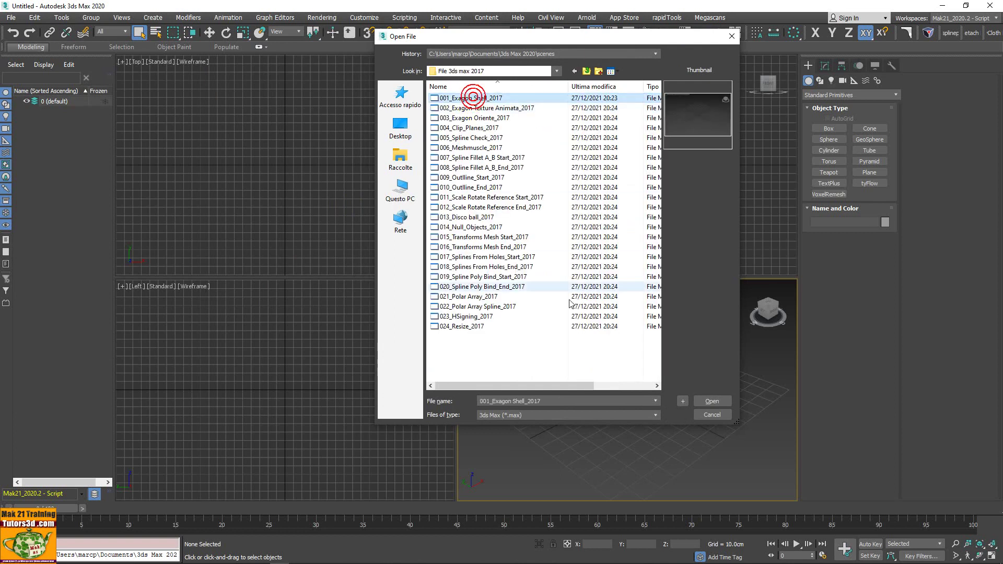
left_click(713, 402)
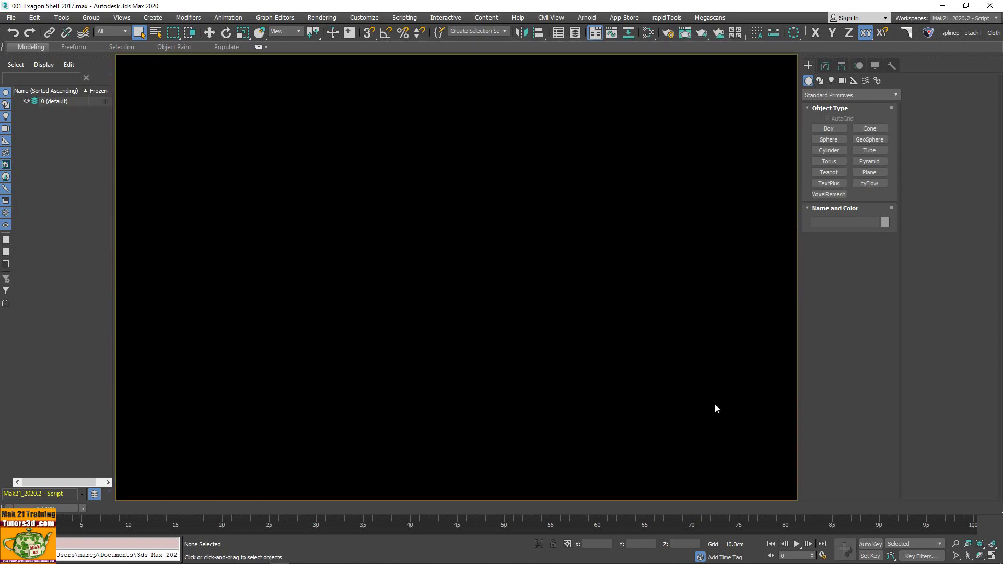
left_click(11, 17)
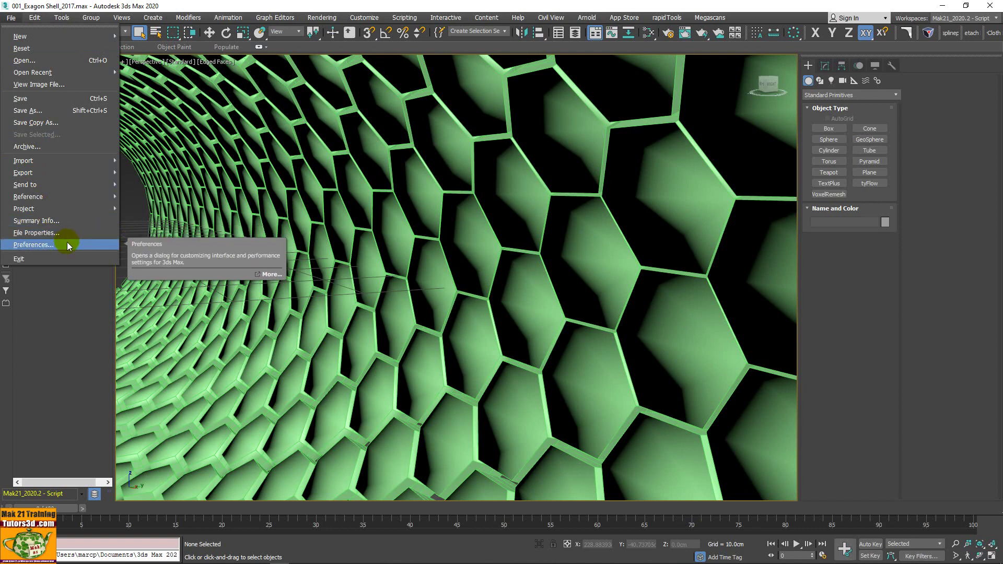
left_click(66, 233)
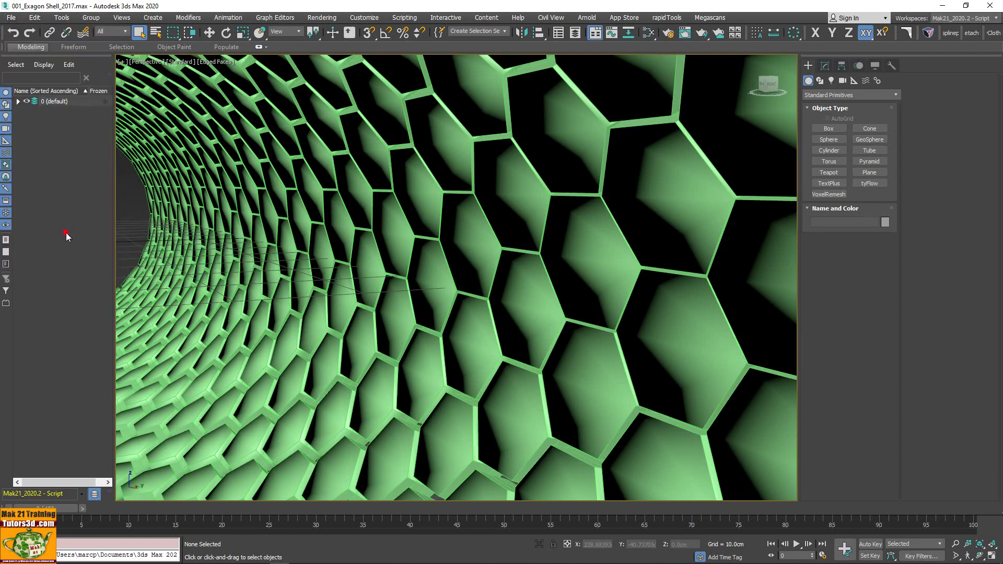
left_click(458, 184)
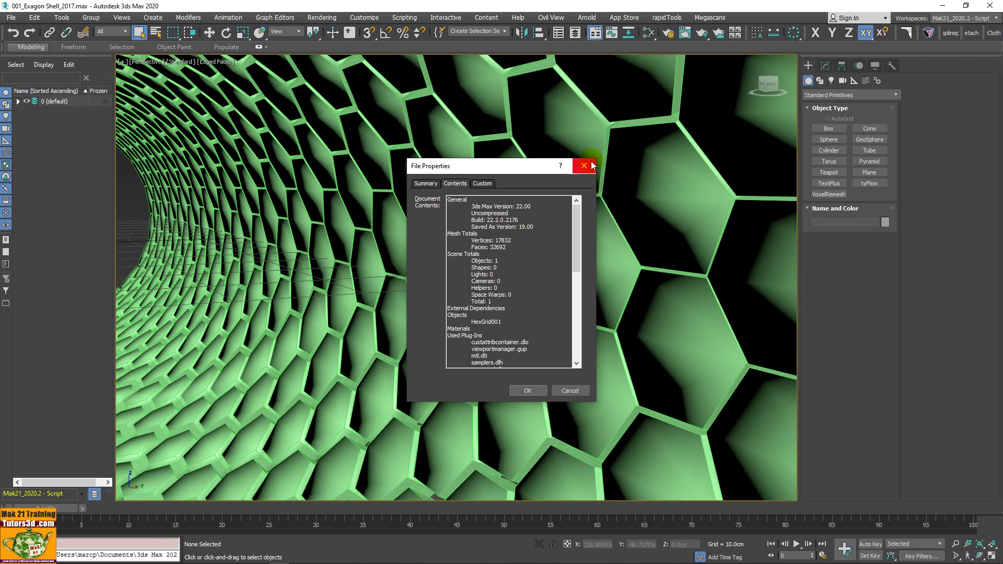
left_click(584, 166)
left_click(12, 18)
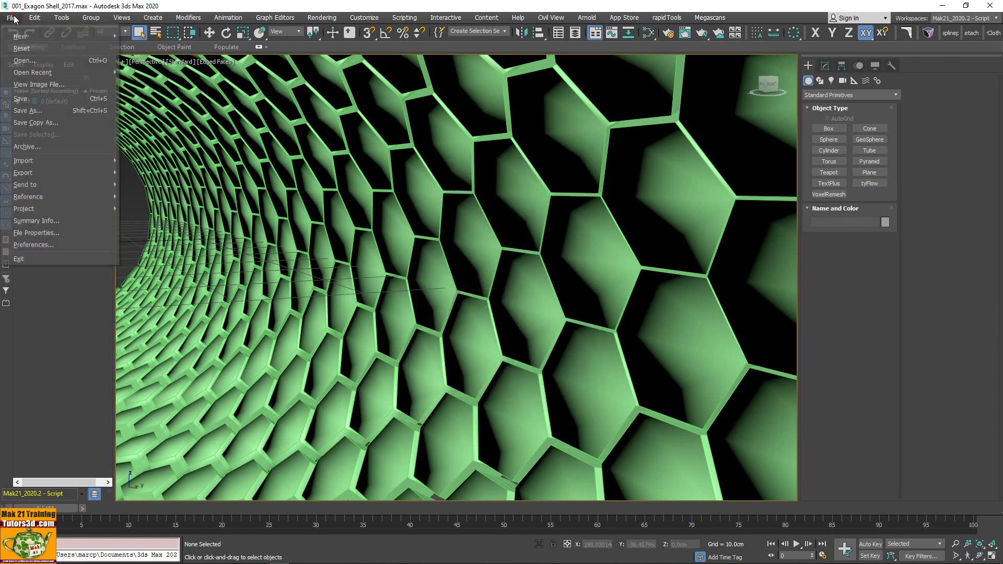
- Open 004_Clip_Planes_2017 and dismiss the obsolete file warning
left_click(24, 60)
left_click(469, 127)
left_click(724, 404)
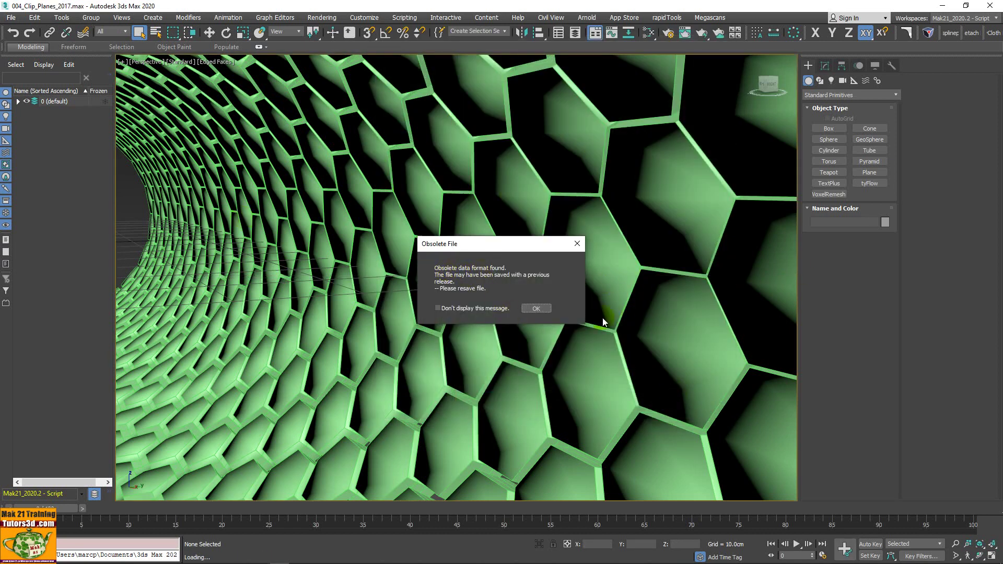
left_click(539, 308)
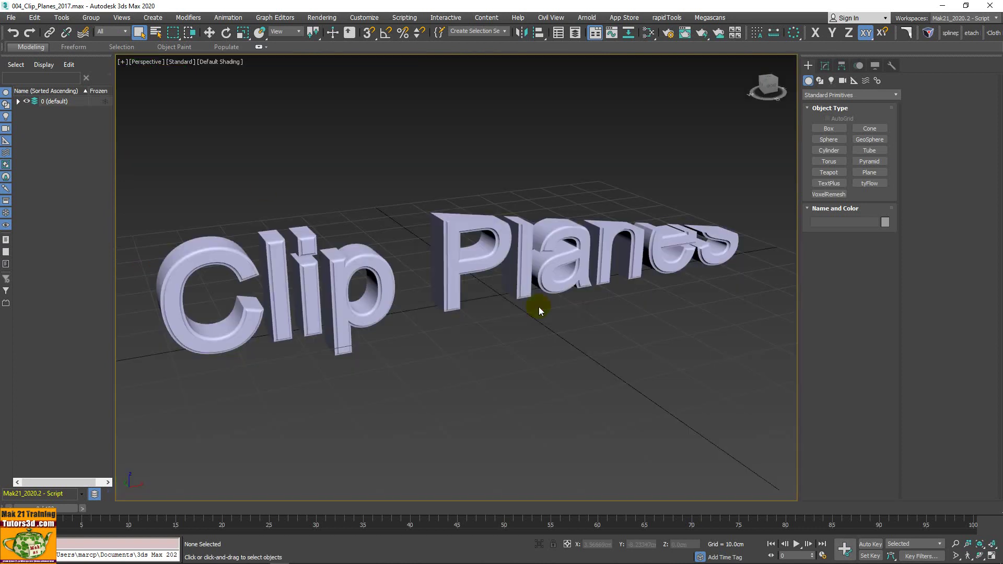
- Check the 3ds Max 2017 format in Save Copy As, then cancel
left_click(11, 17)
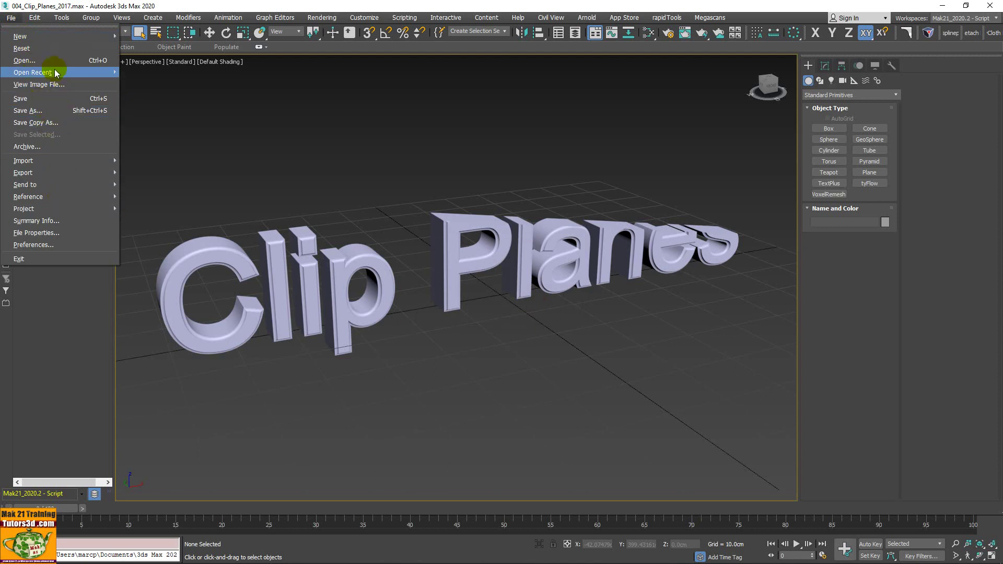
left_click(32, 110)
left_click(530, 415)
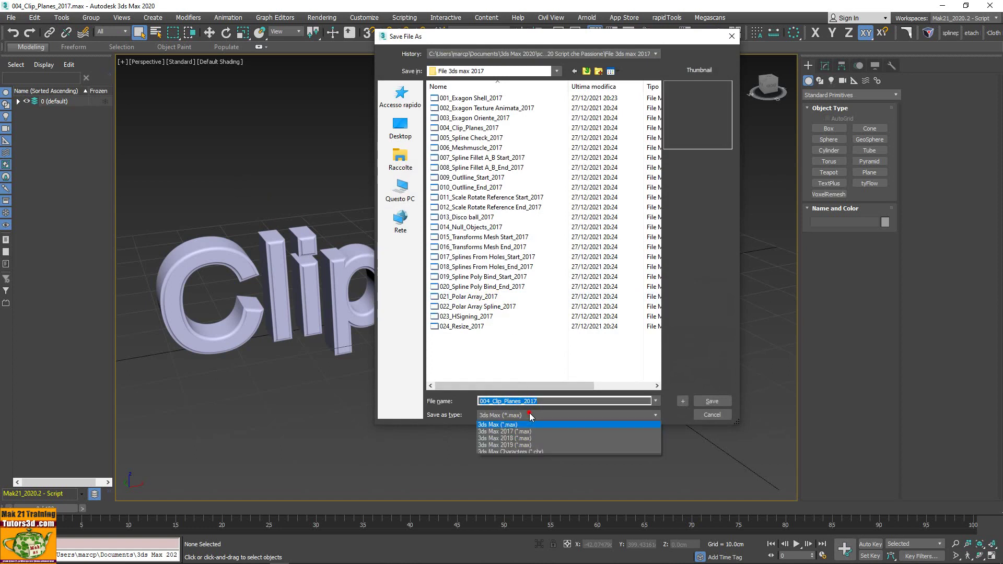
left_click(538, 433)
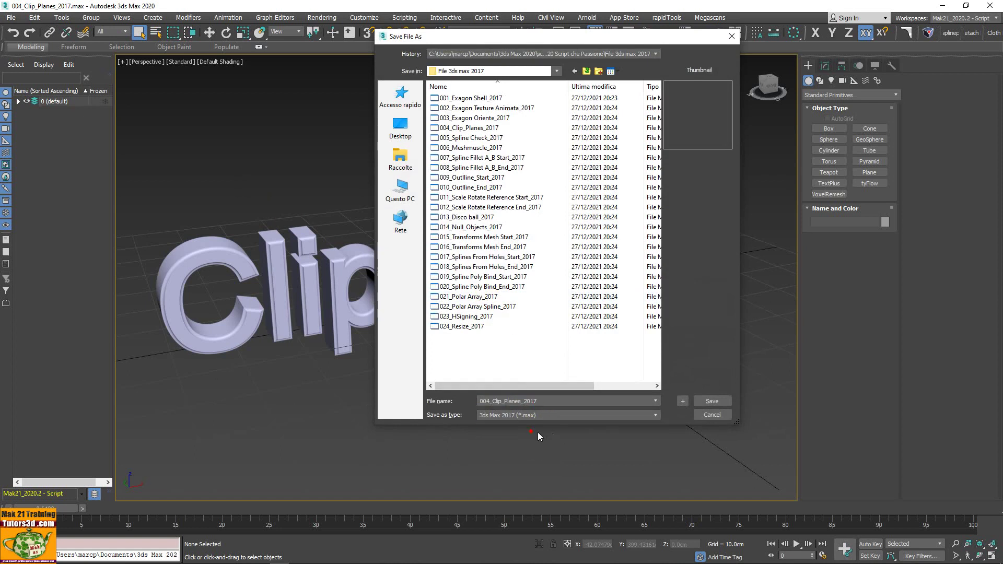
left_click(722, 418)
- Open 015_Transforms Mesh Start_2017 and 024_Resize_2017, dismissing each obsolete file warning
left_click(11, 17)
left_click(24, 61)
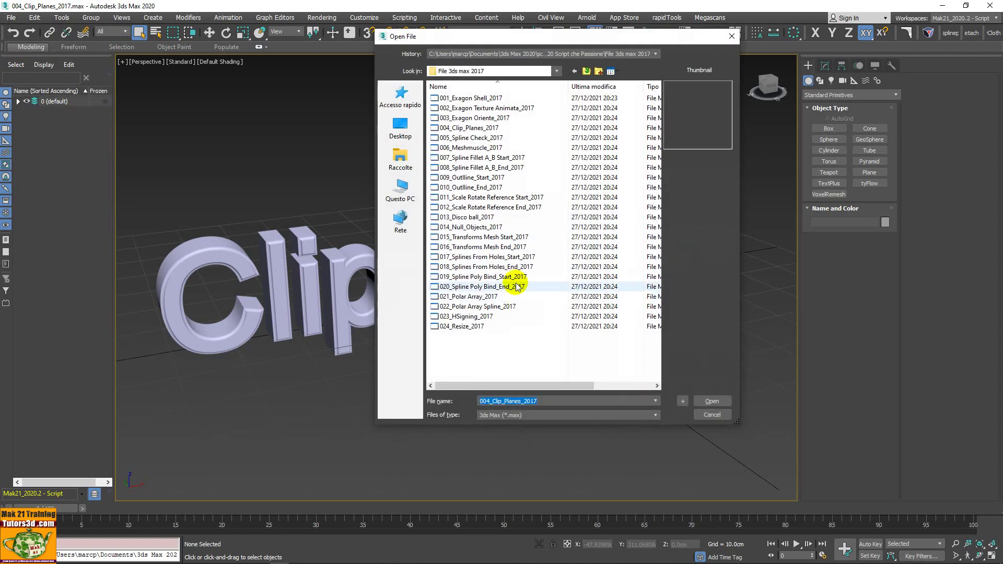
left_click(517, 237)
left_click(712, 401)
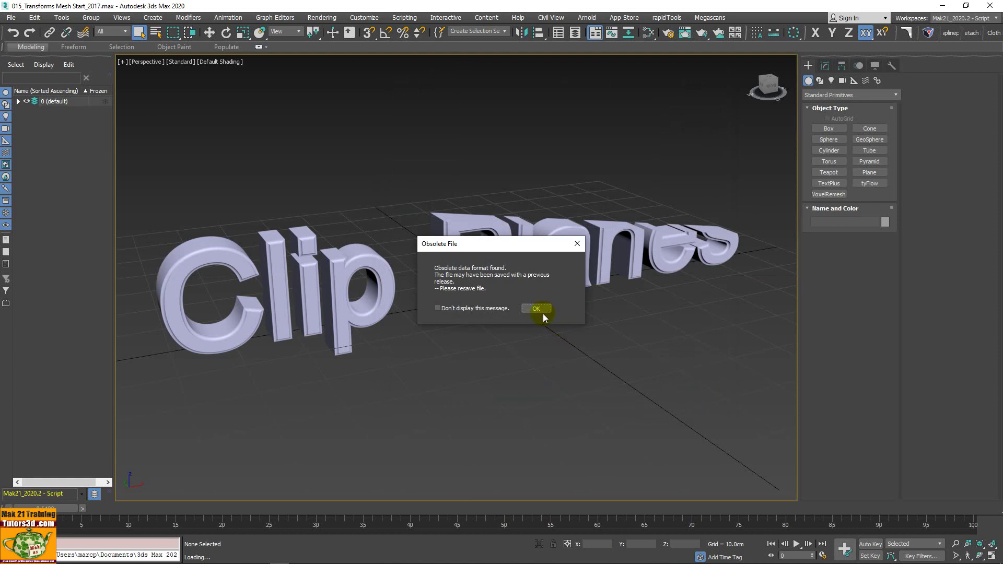
left_click(544, 316)
left_click(11, 17)
left_click(24, 60)
left_click(470, 326)
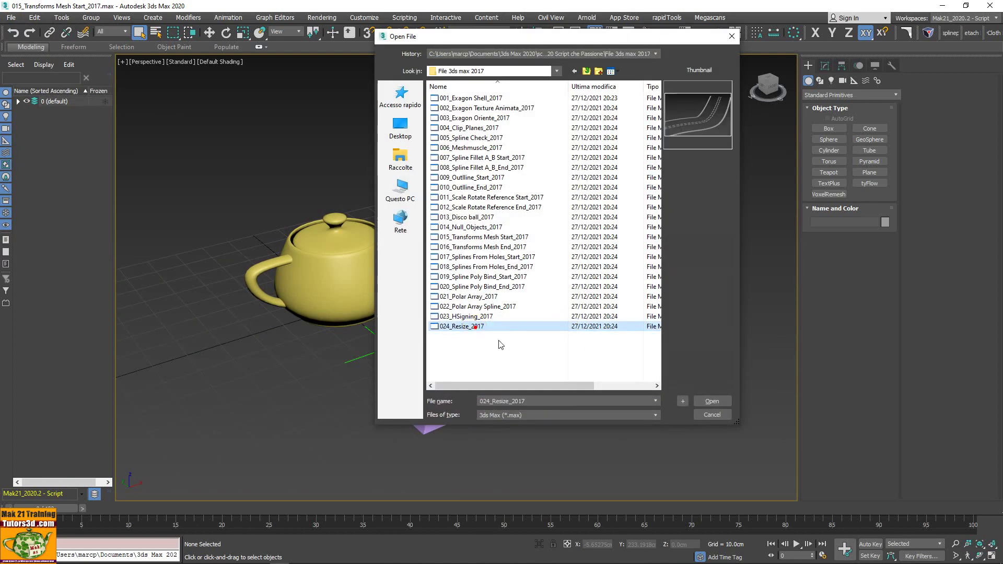
left_click(711, 401)
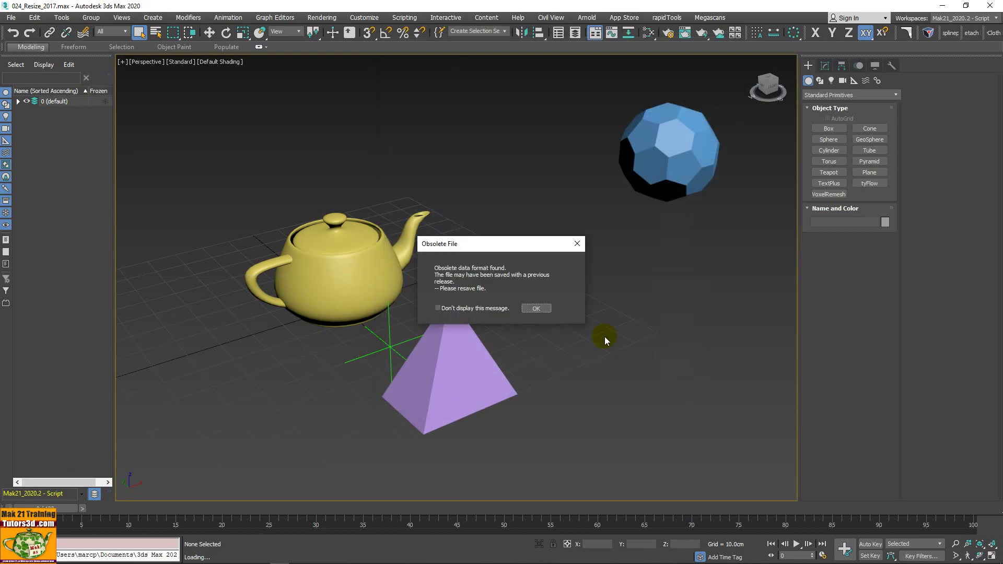
left_click(542, 309)
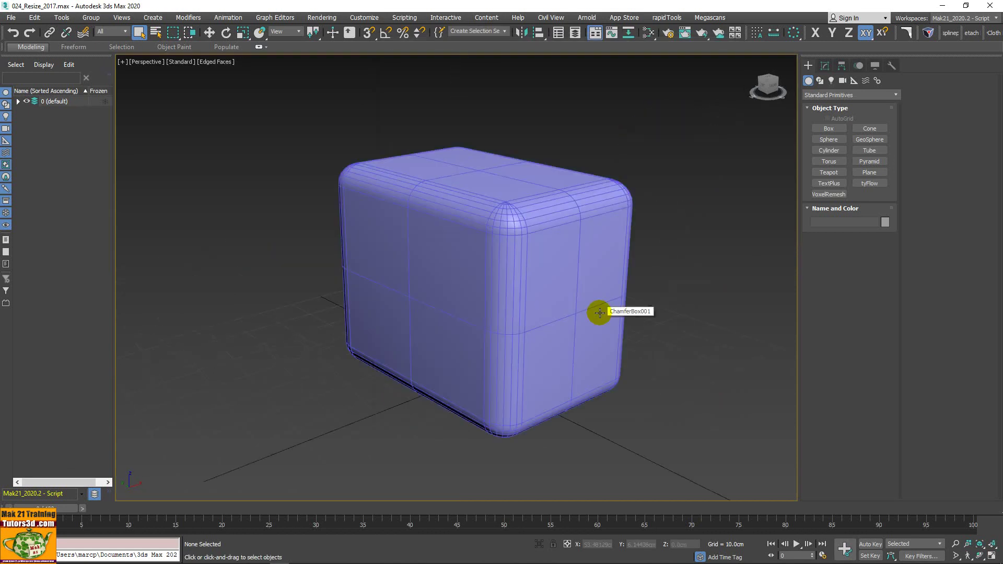
- Load 017_Splines From Holes_Start_2017, then bring up the Open File browser again
left_click(11, 18)
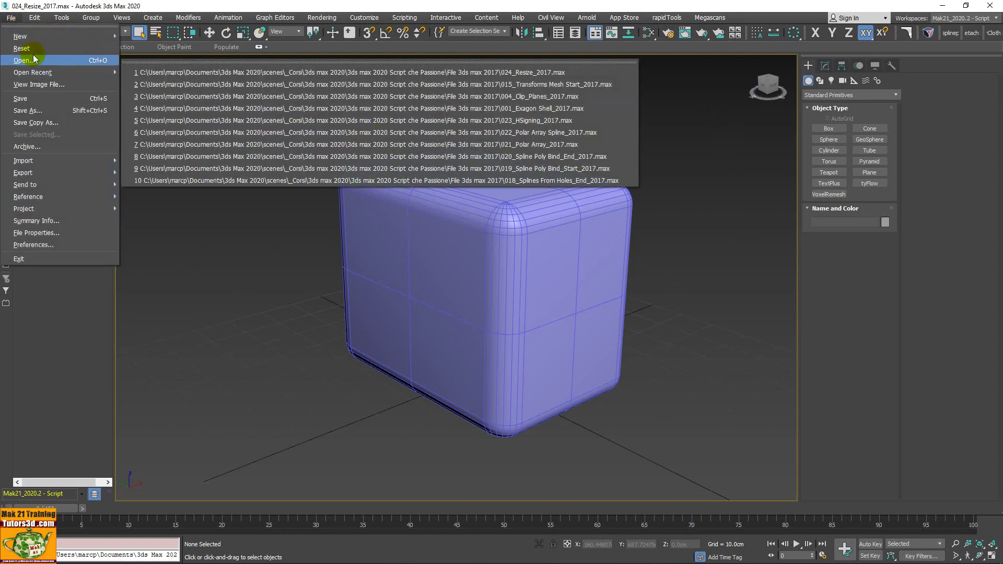
left_click(37, 60)
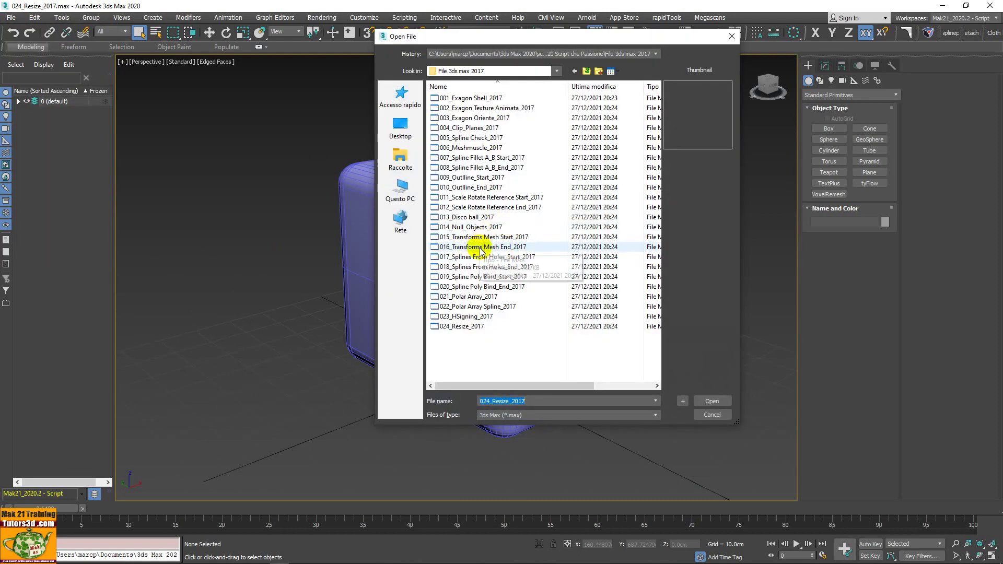
left_click(479, 256)
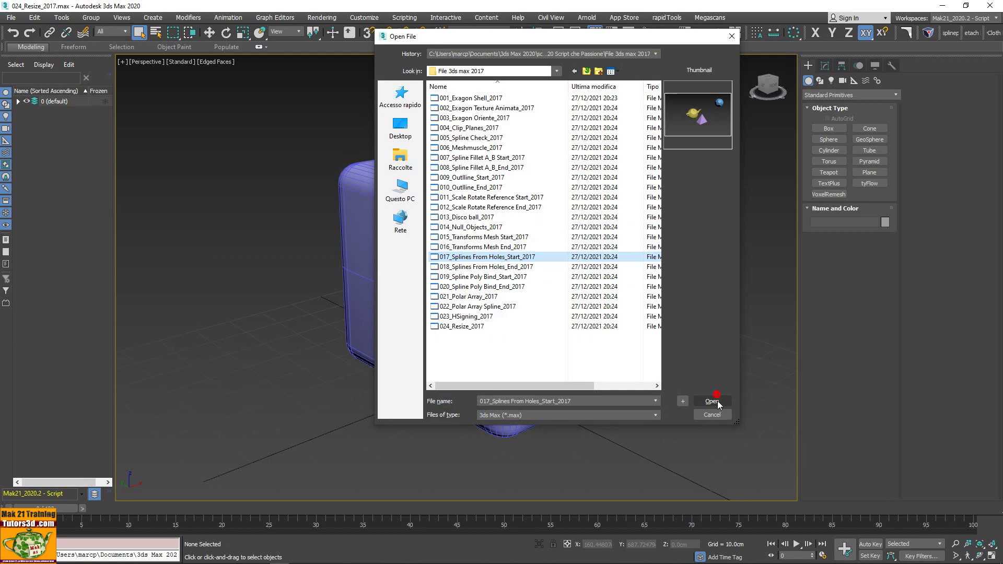
left_click(717, 400)
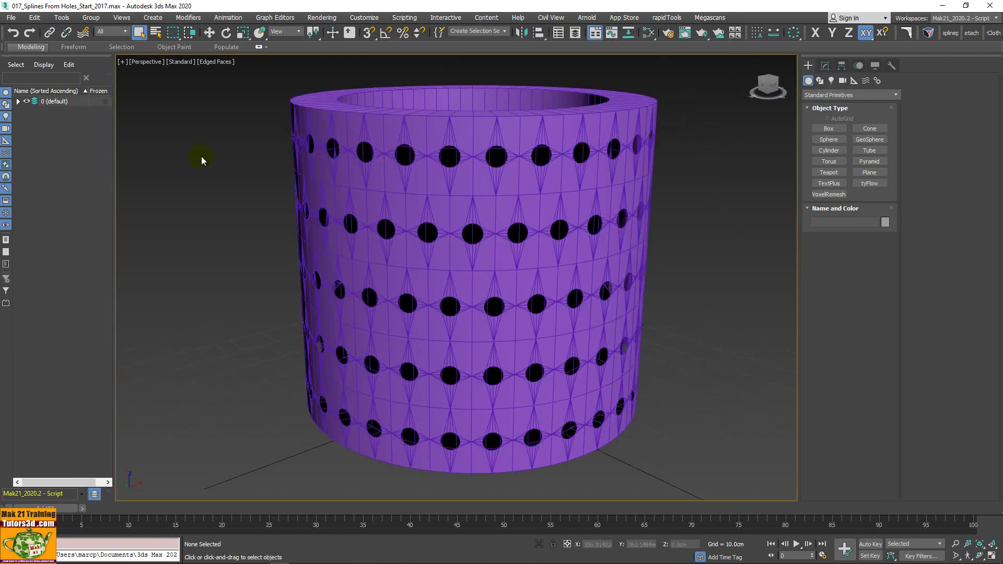
left_click(10, 17)
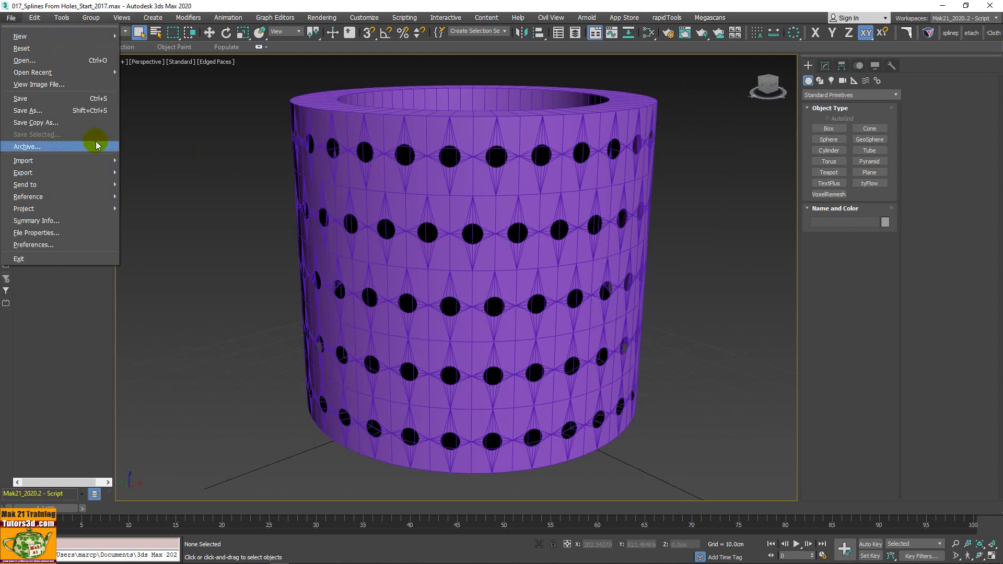
left_click(31, 60)
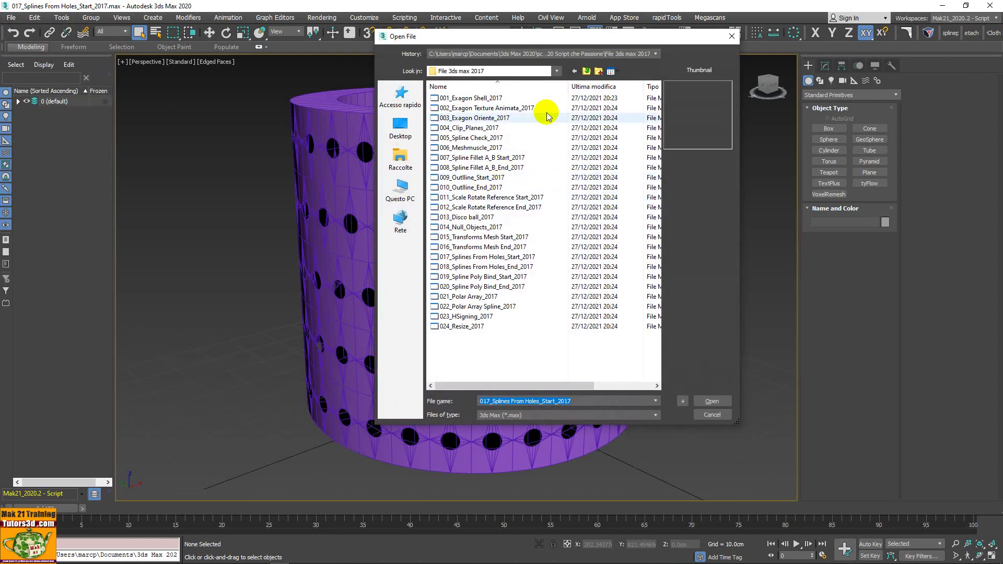
- Open the helicopter scene from scenes > Elicotteri > Eurocopter EC 725 > 3ds max 2020 Vray
left_click(586, 71)
left_click(584, 71)
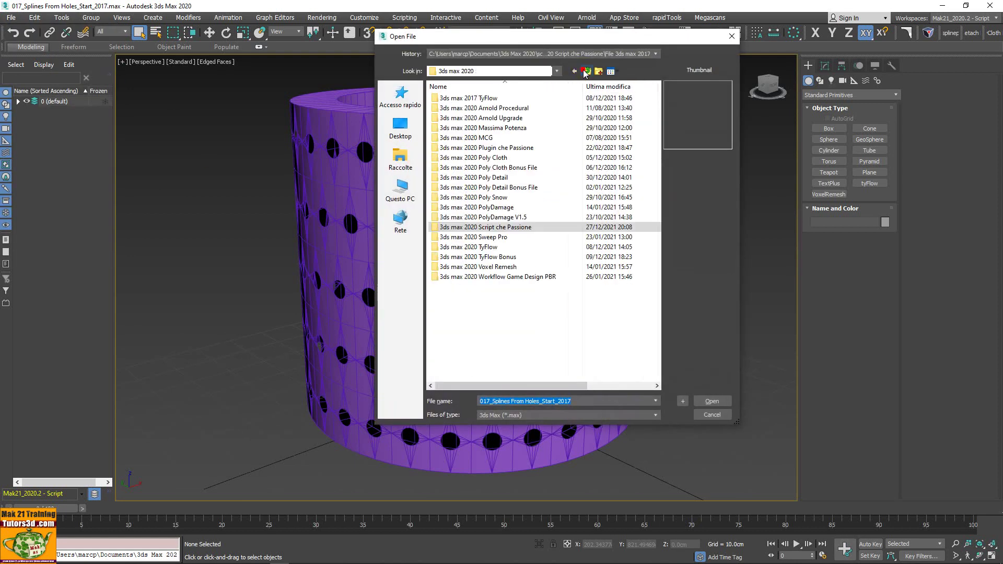
left_click(585, 72)
left_click(585, 72)
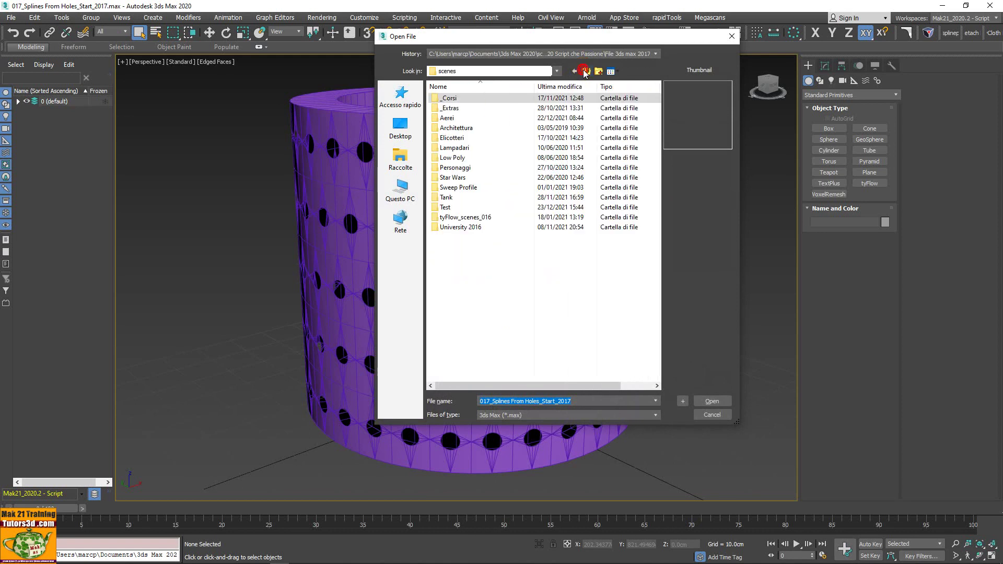
double_click(462, 137)
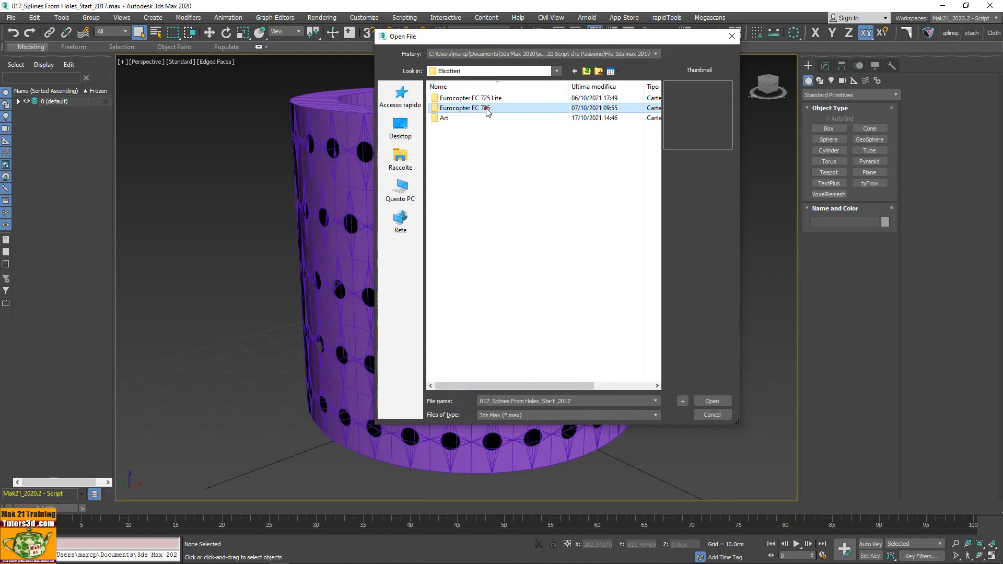
double_click(504, 110)
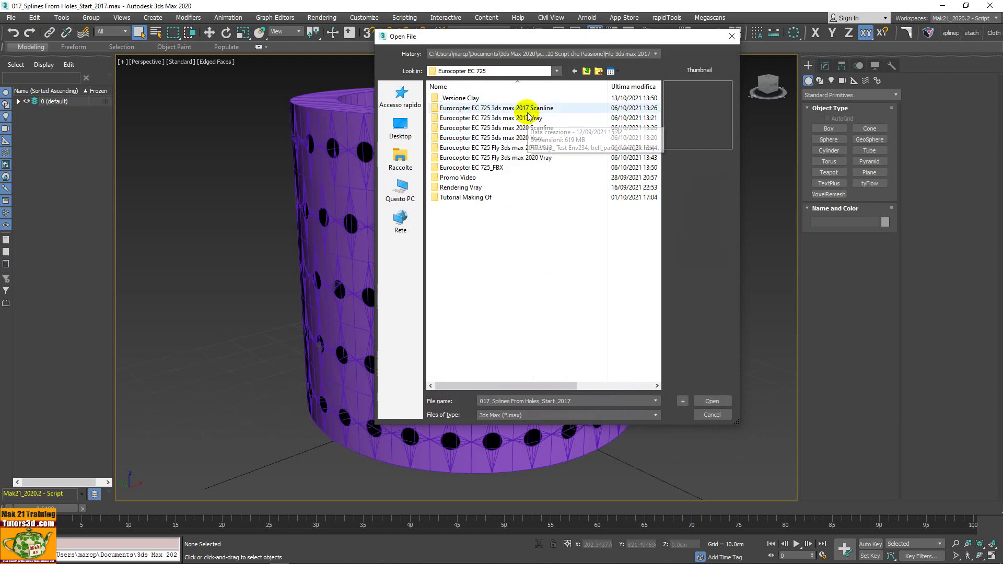
double_click(569, 138)
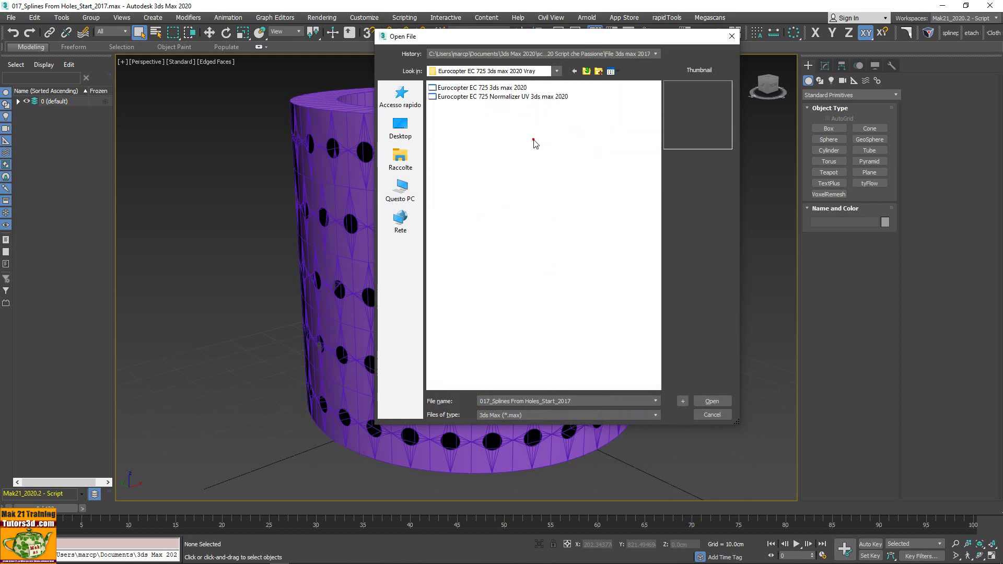
left_click(510, 88)
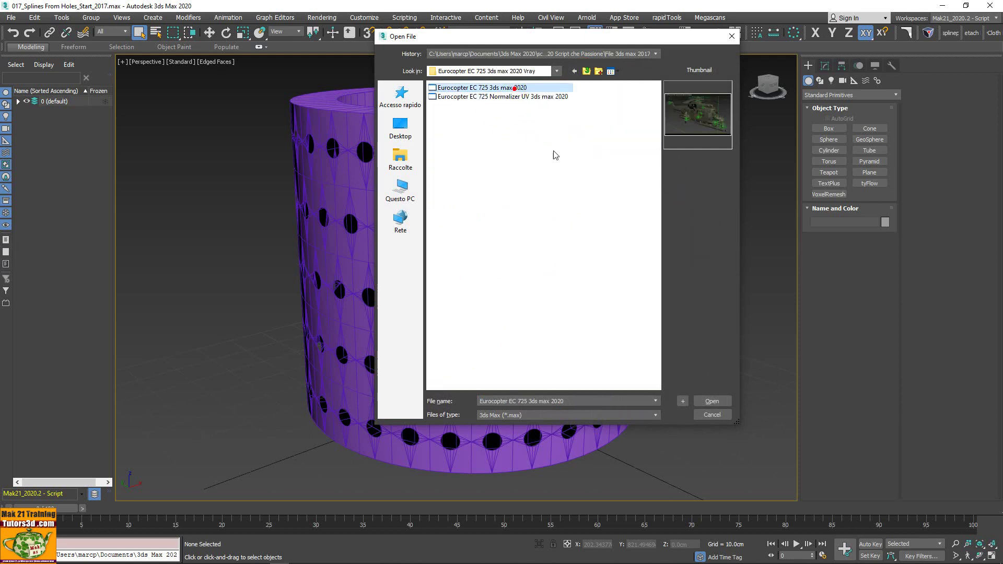
left_click(710, 407)
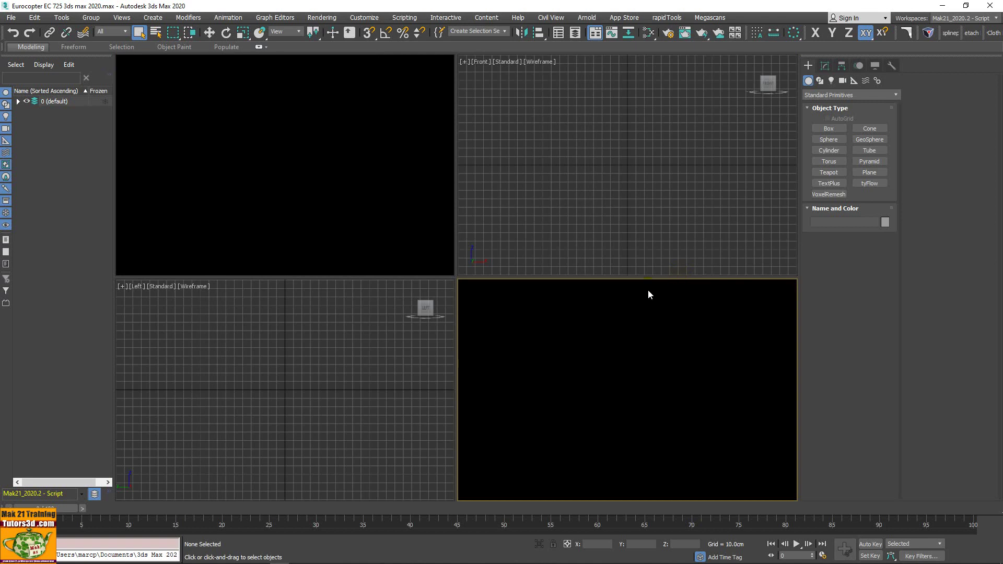
- Save the helicopter scene as a 3ds Max 2017 file
left_click(11, 17)
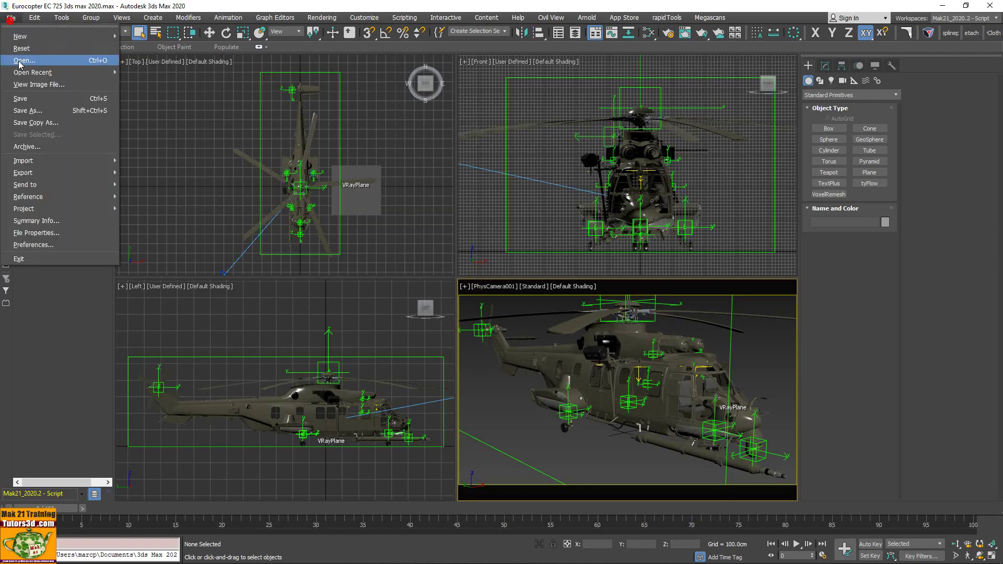
left_click(300, 208)
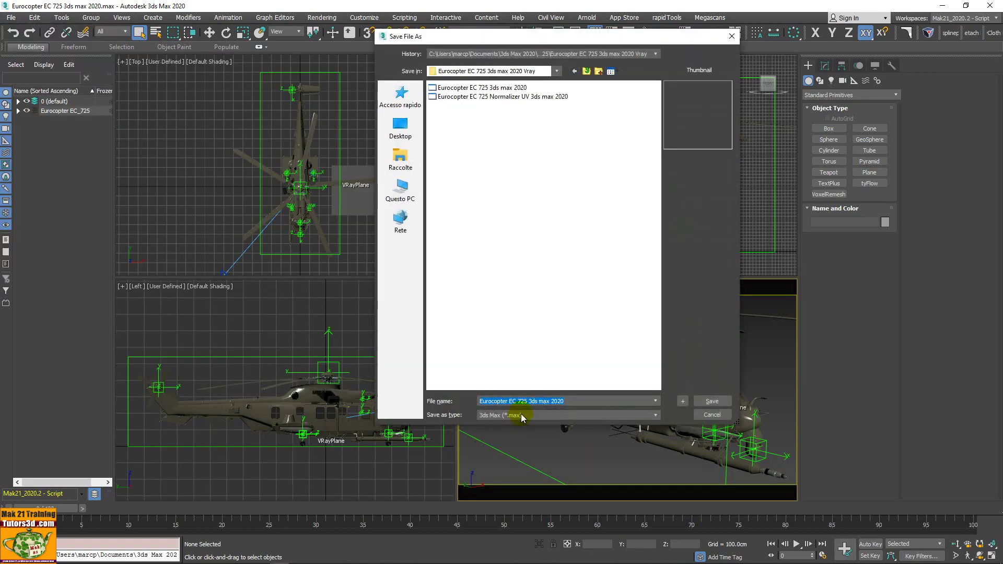
left_click(524, 415)
left_click(526, 433)
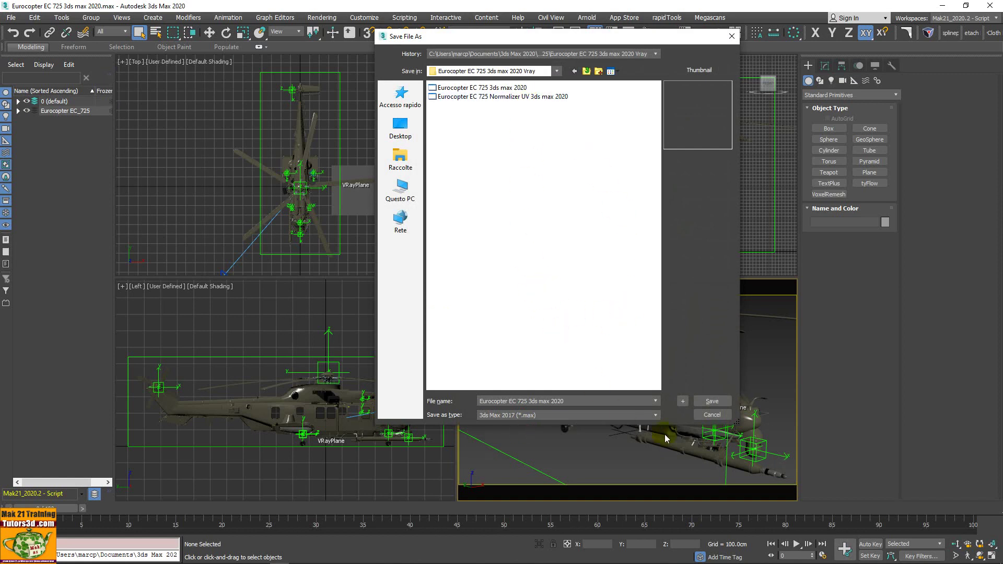
left_click(710, 403)
- Open Eurocopter EC 725 3ds max 2017 from the 3ds max 2017 Vray folder
left_click(11, 17)
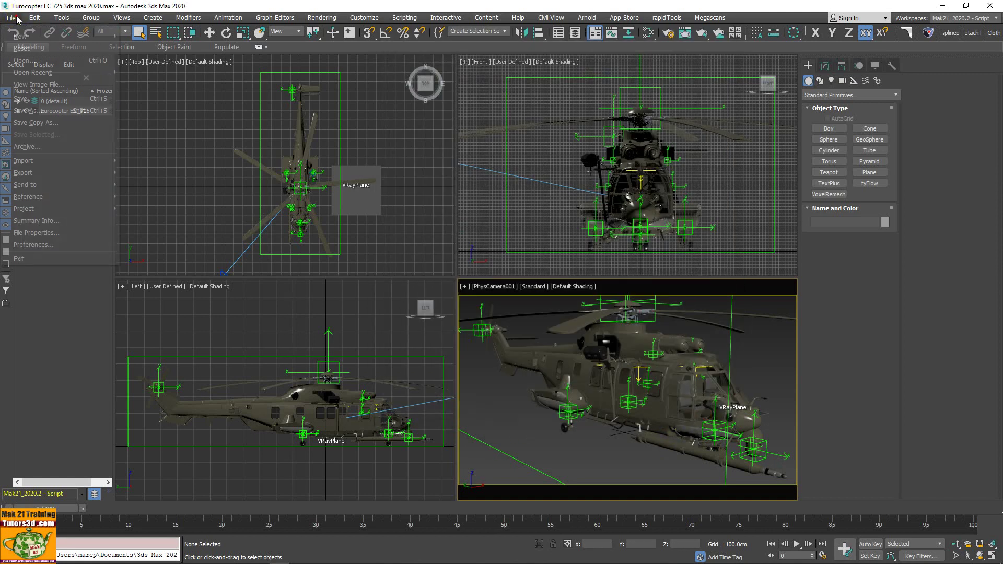
left_click(34, 60)
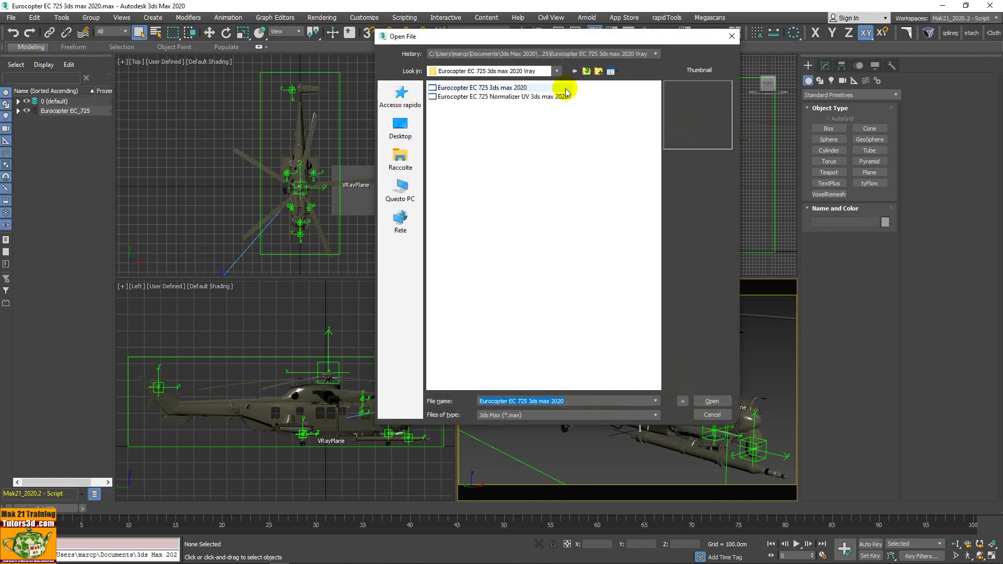
left_click(587, 72)
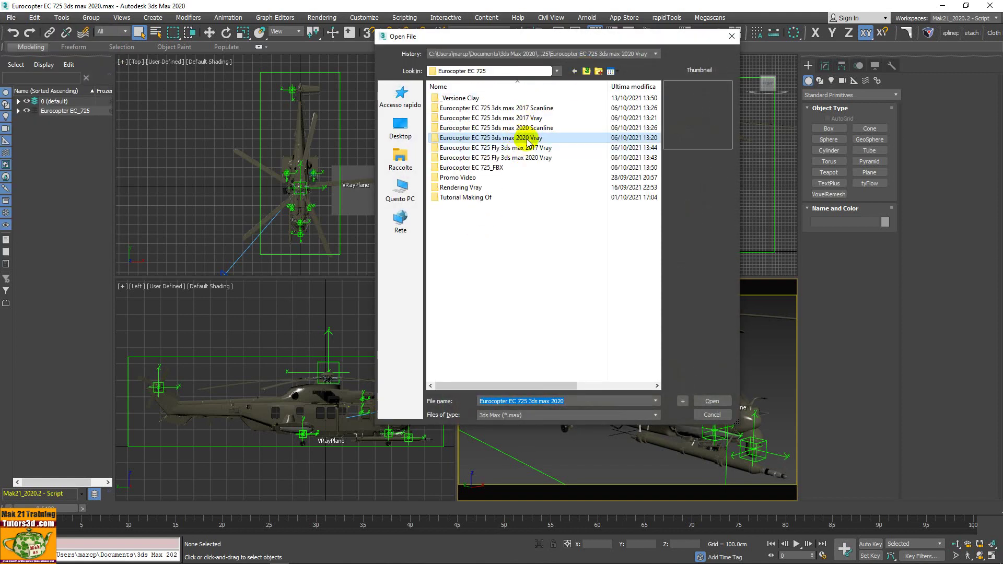
double_click(529, 117)
left_click(521, 87)
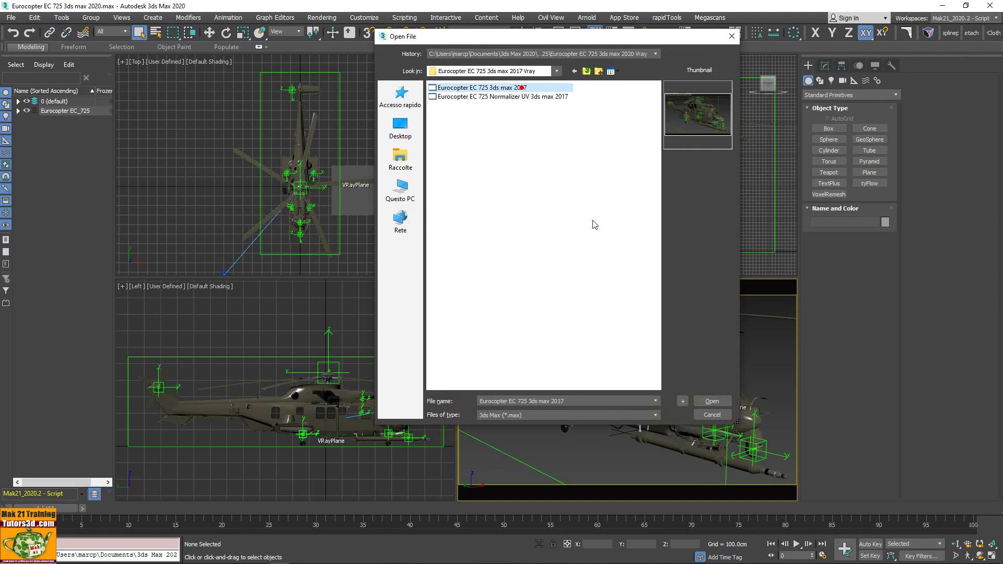
left_click(711, 401)
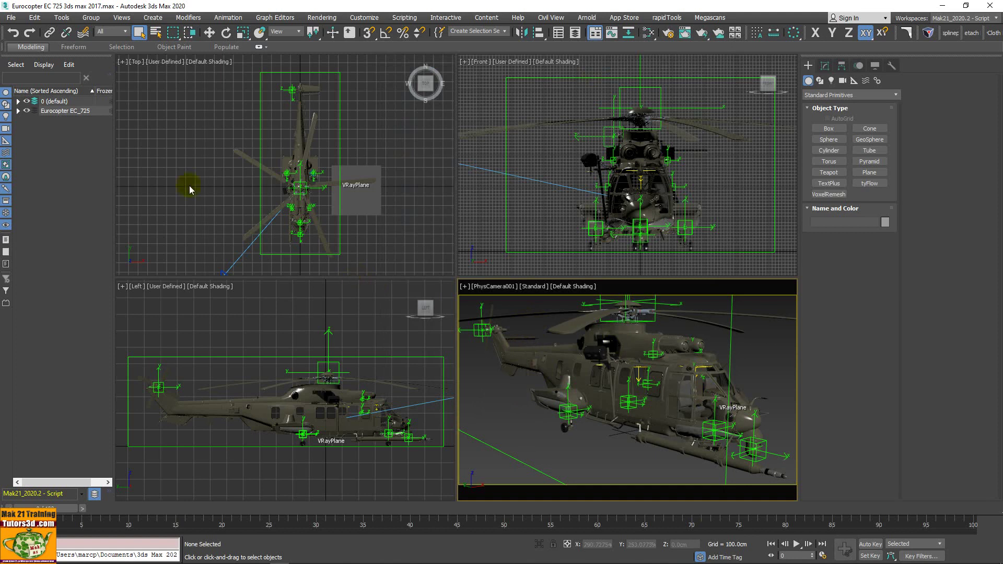
left_click(11, 17)
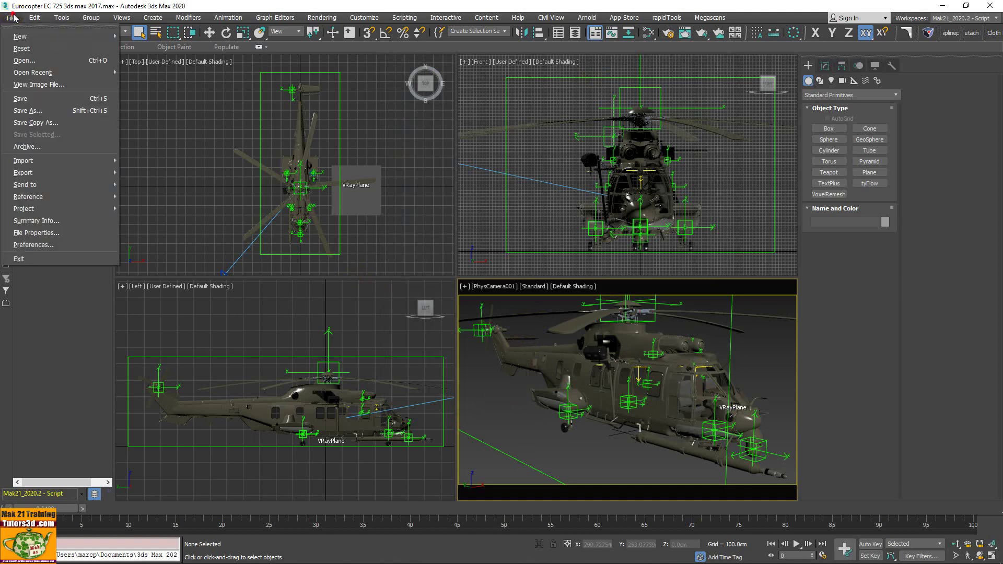
left_click(34, 245)
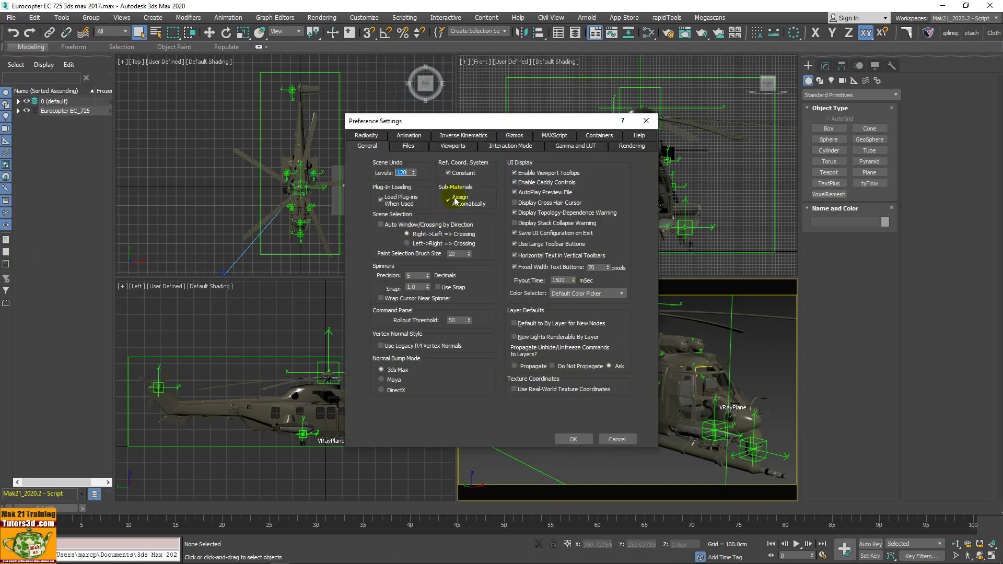
left_click(646, 121)
left_click(11, 17)
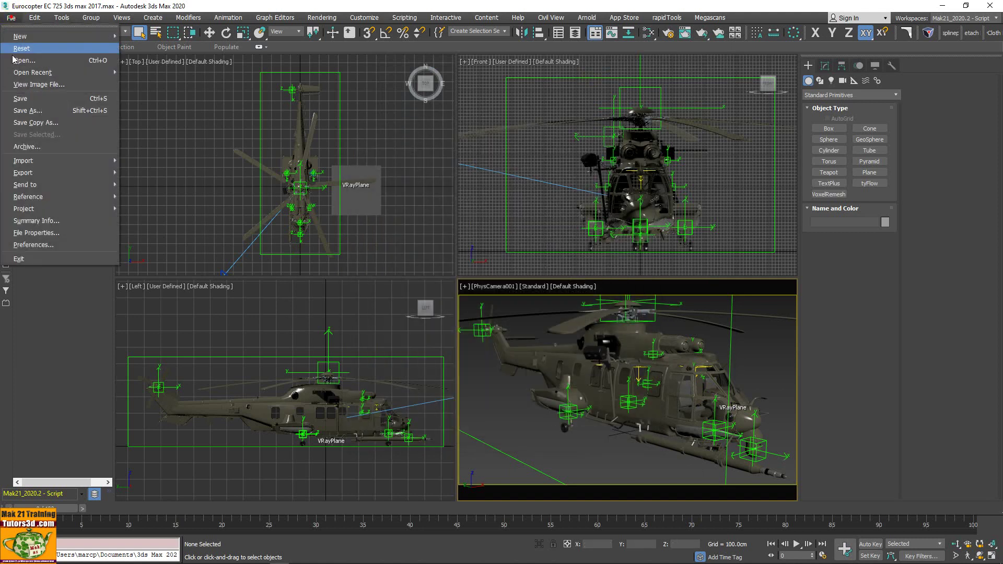
left_click(47, 232)
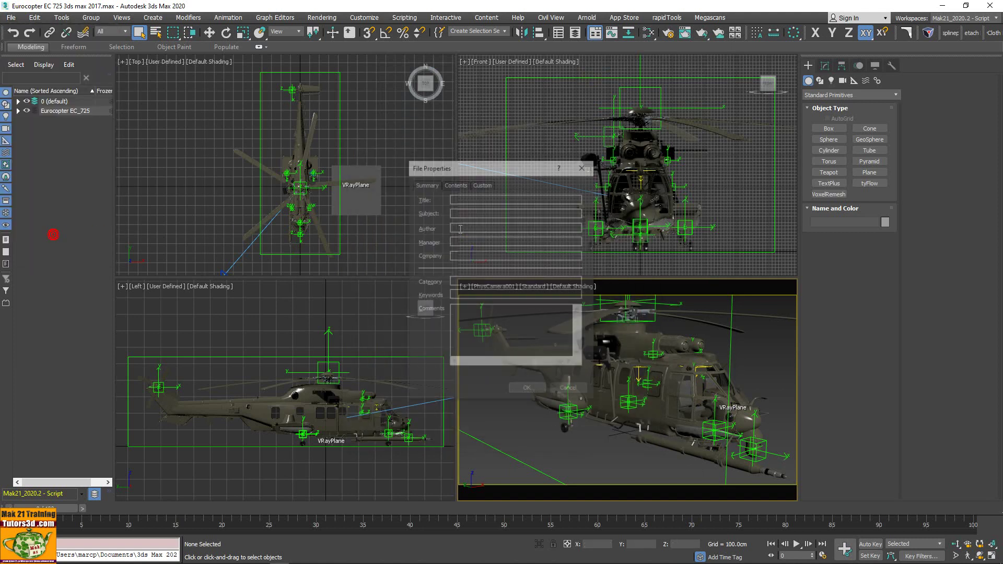
left_click(460, 184)
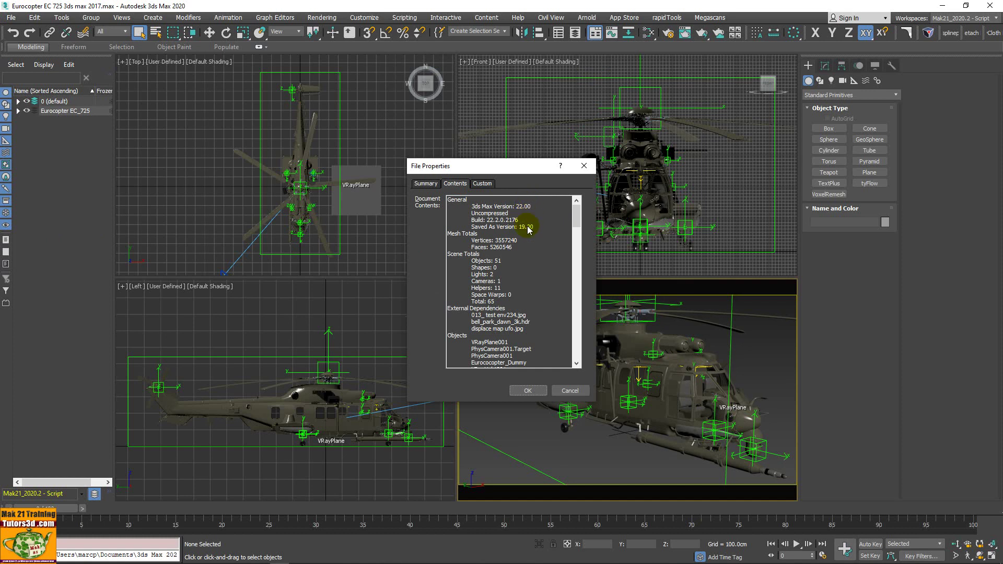
left_click(584, 165)
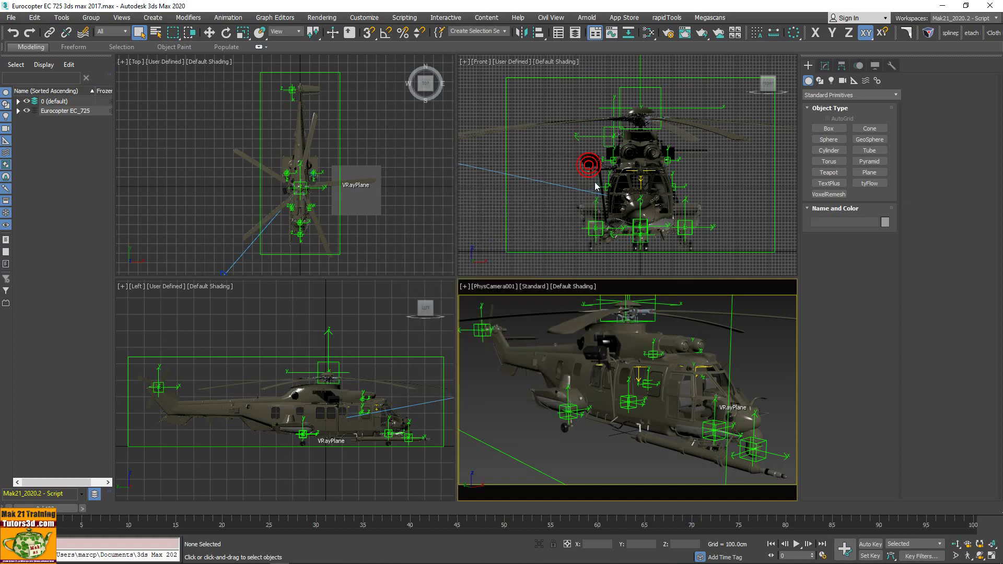